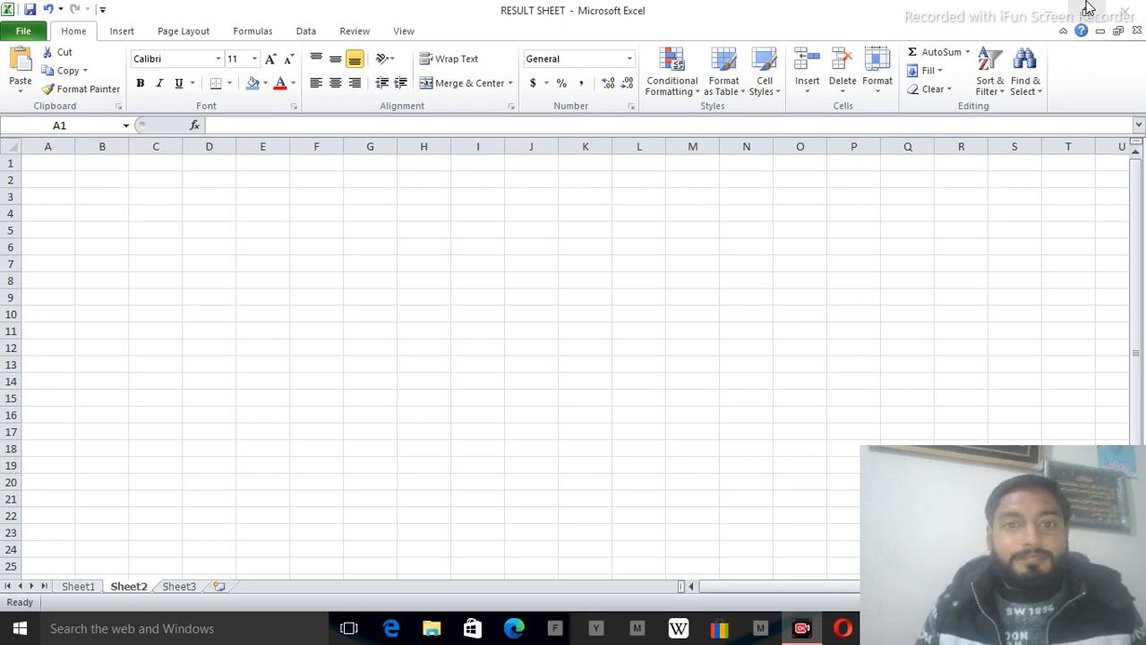
Switch to Sheet1 with the class result table and show the workbook window maximized.
{"action": "left_click", "coordinate": [1088, 8]}
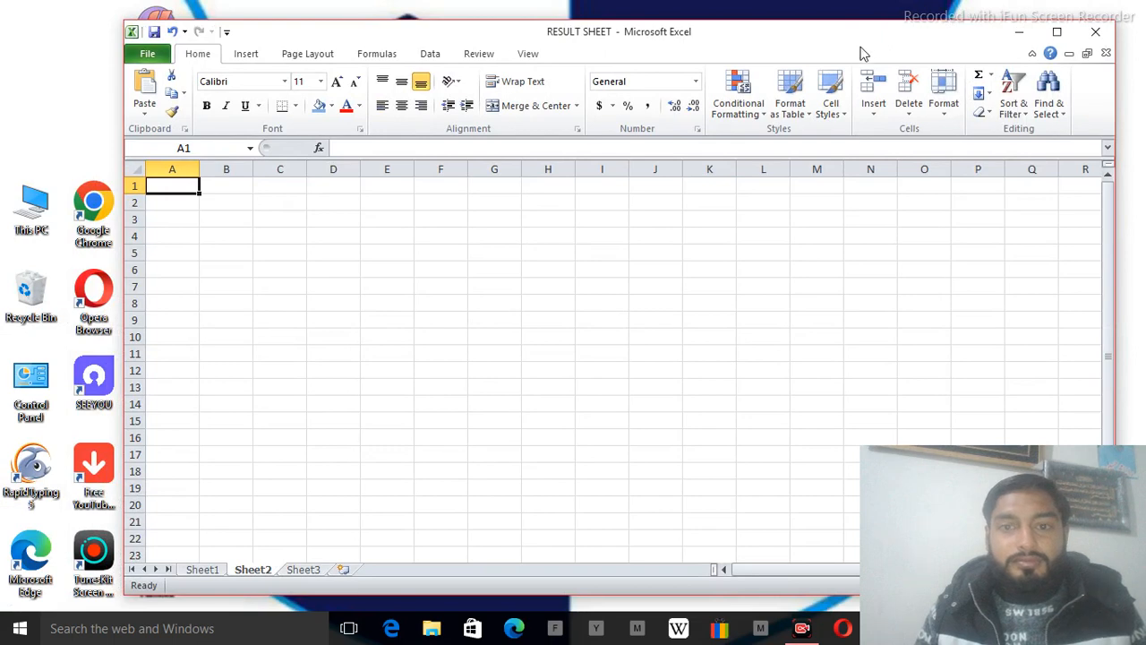
{"action": "left_click_drag", "start_coordinate": [862, 32], "coordinate": [868, 14]}
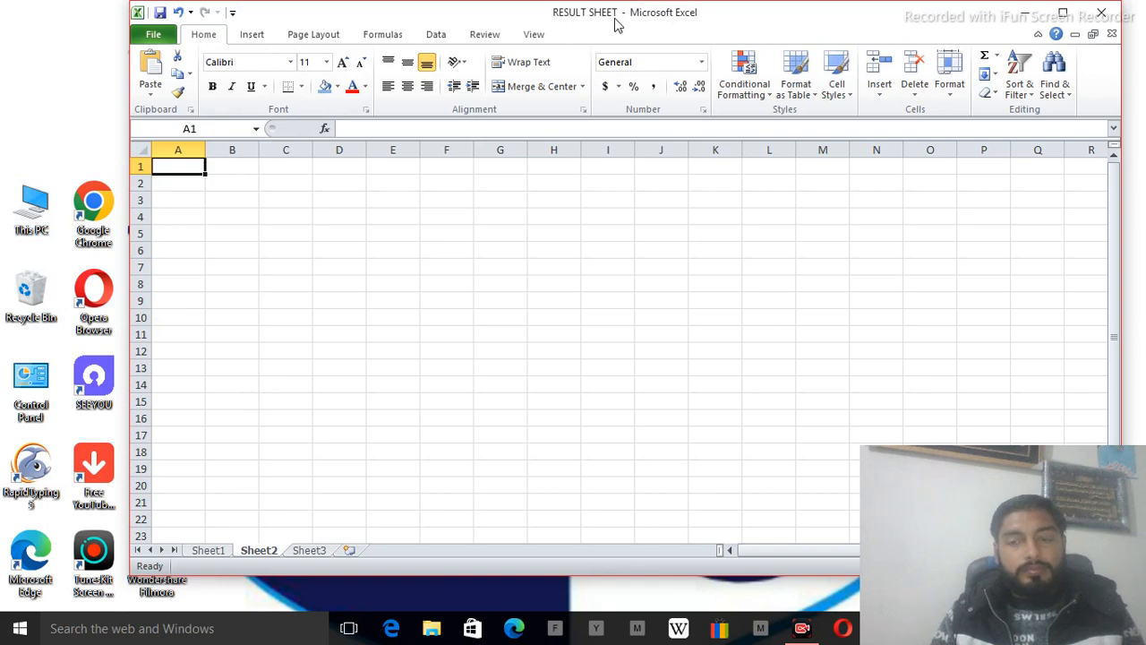
{"action": "left_click", "coordinate": [207, 550]}
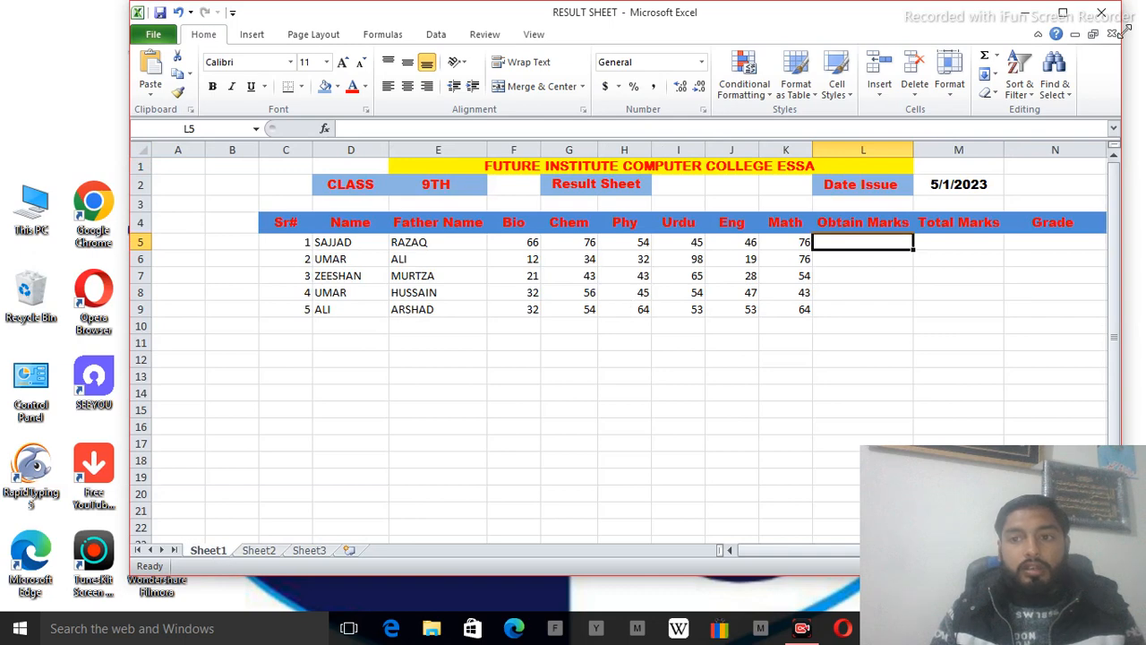
{"action": "left_click", "coordinate": [1063, 16]}
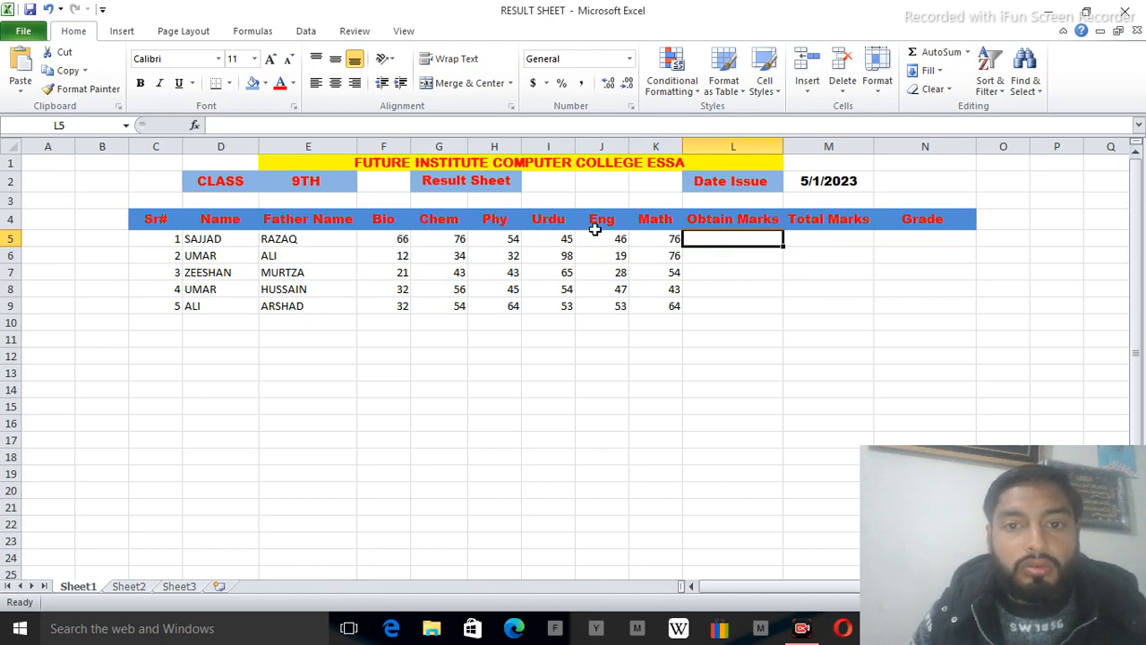
Sum the first student's six subject marks F5:K5 into L5 under Obtain Marks and fill the formula down to L9.
{"action": "left_click_drag", "start_coordinate": [385, 238], "coordinate": [643, 249]}
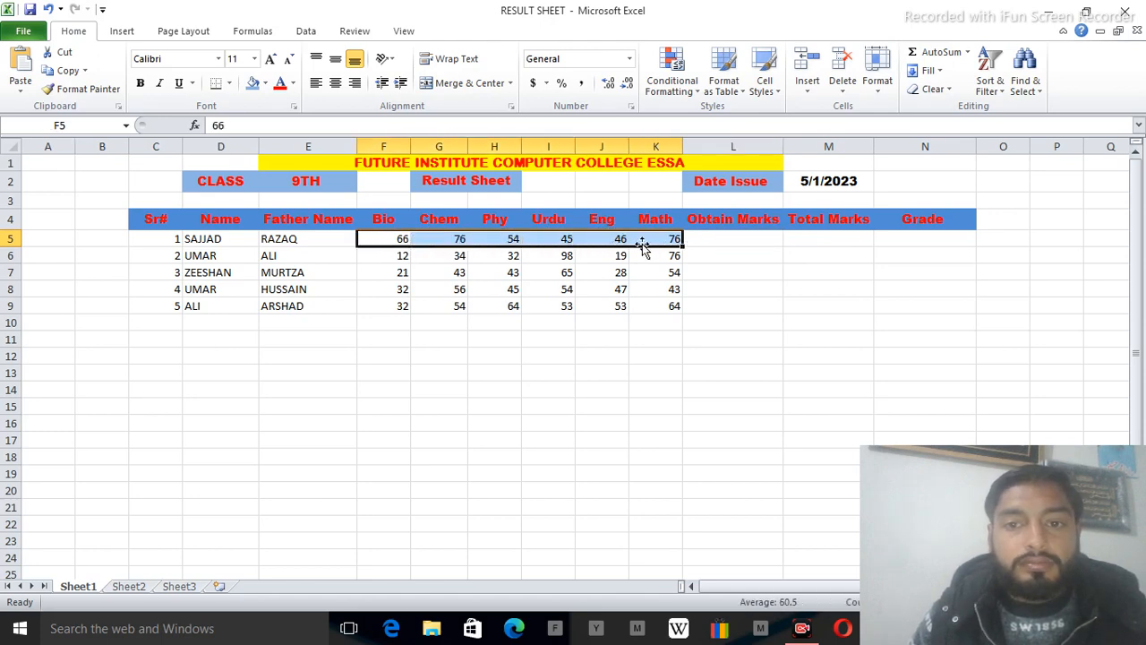
{"action": "left_click", "coordinate": [968, 53]}
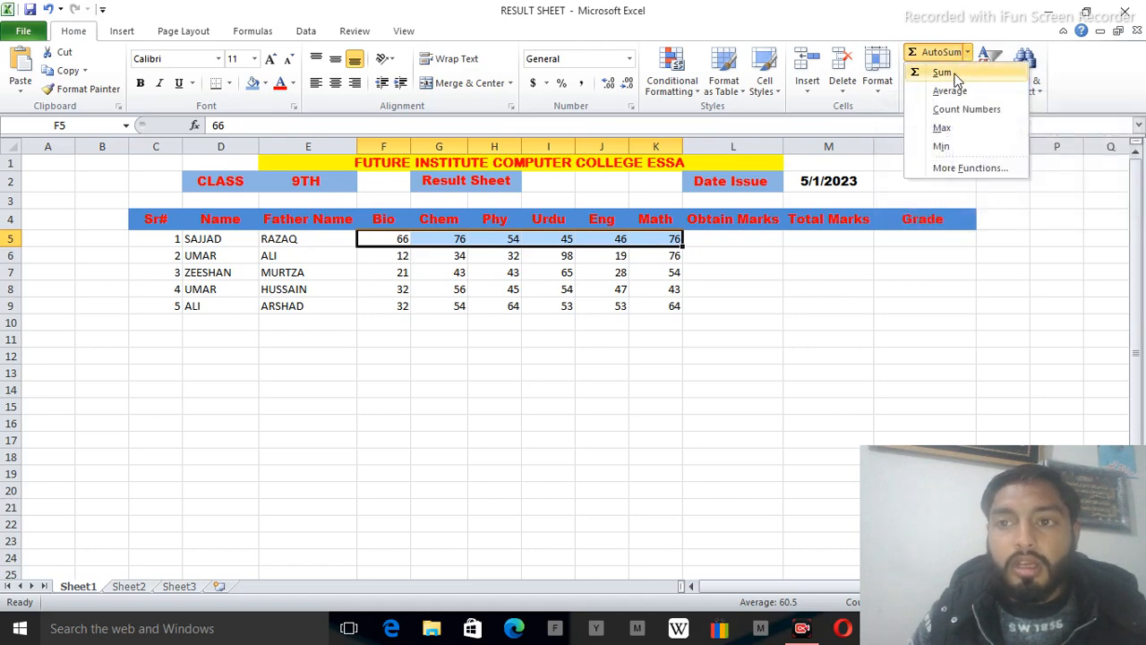
{"action": "left_click", "coordinate": [955, 75]}
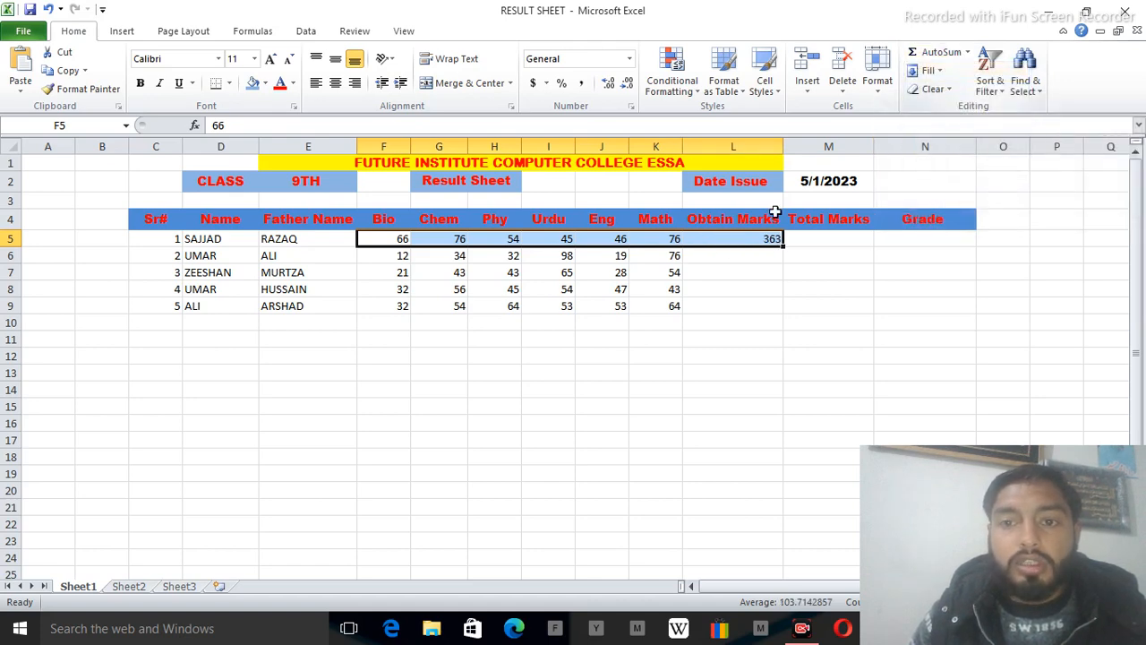
{"action": "left_click", "coordinate": [716, 240]}
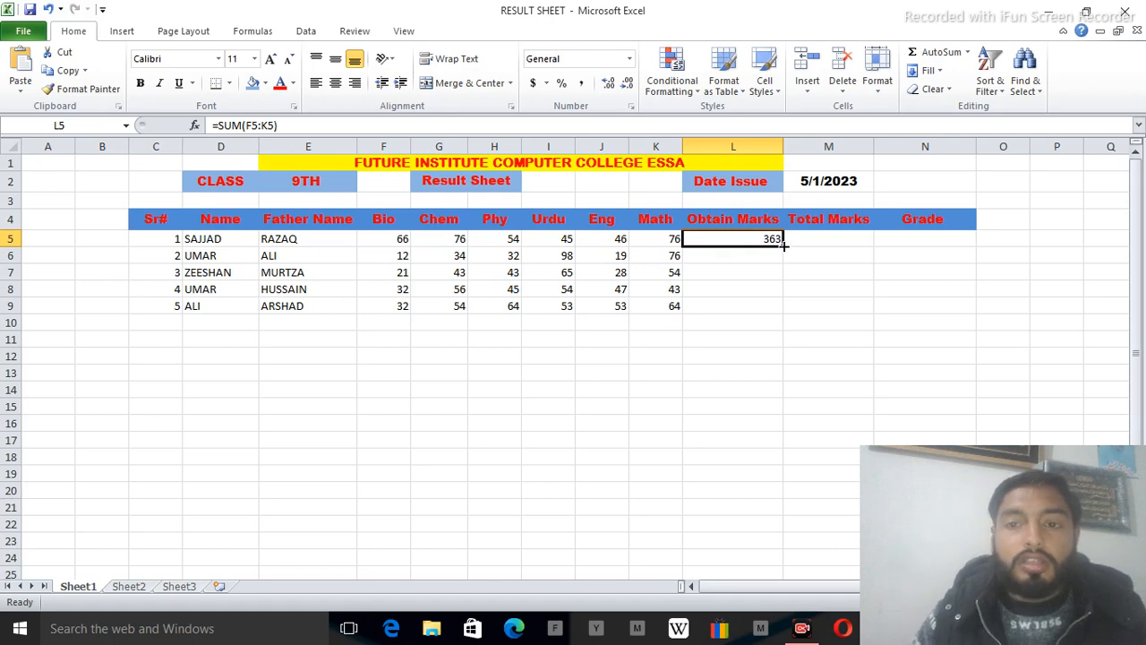
{"action": "left_click_drag", "start_coordinate": [783, 242], "coordinate": [780, 312]}
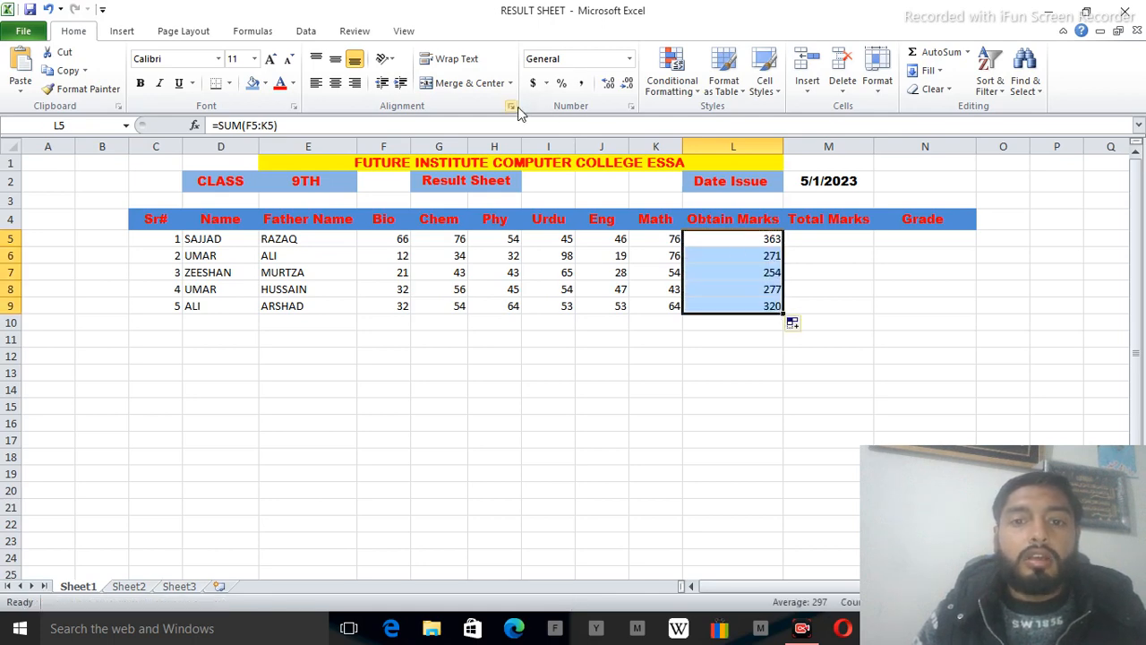
Enter 400 under Total Marks in M5 and copy it down to M9.
{"action": "left_click", "coordinate": [813, 239]}
{"action": "type", "text": "400"}
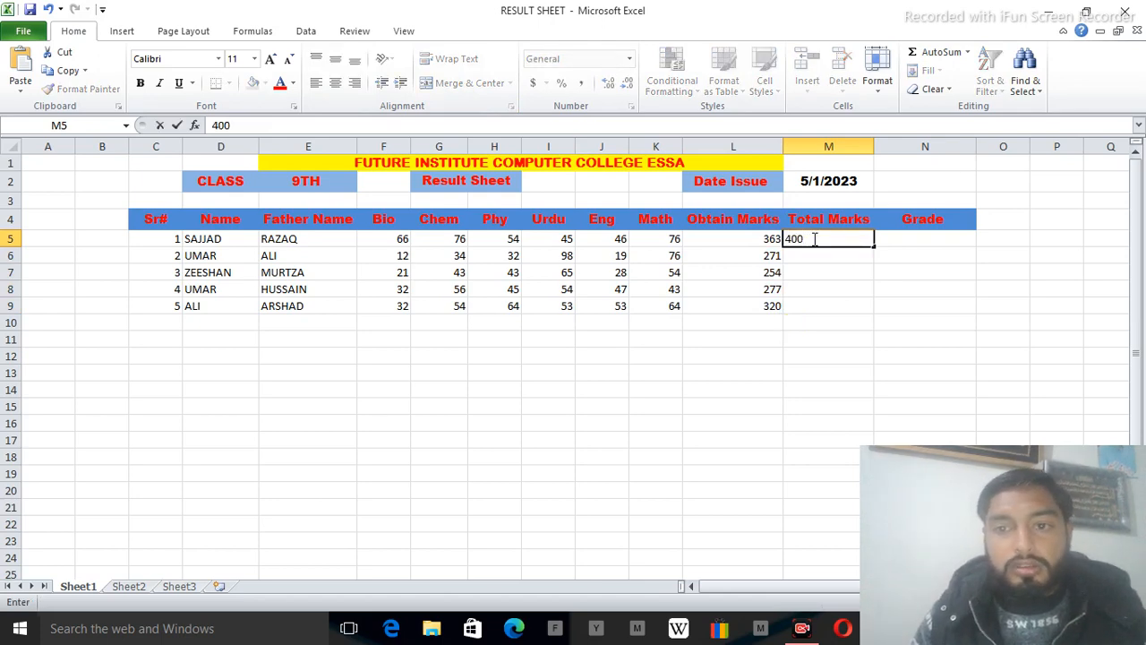
{"action": "key", "text": "Return"}
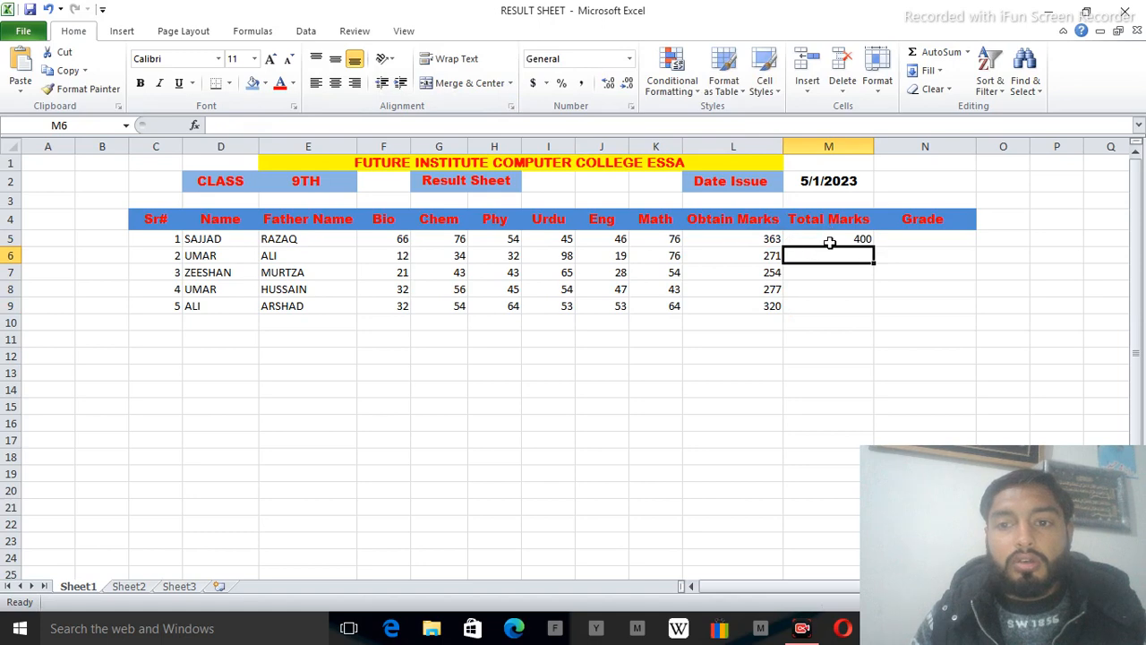
{"action": "left_click", "coordinate": [829, 239]}
{"action": "left_click_drag", "start_coordinate": [874, 246], "coordinate": [873, 313]}
{"action": "left_click", "coordinate": [933, 238]}
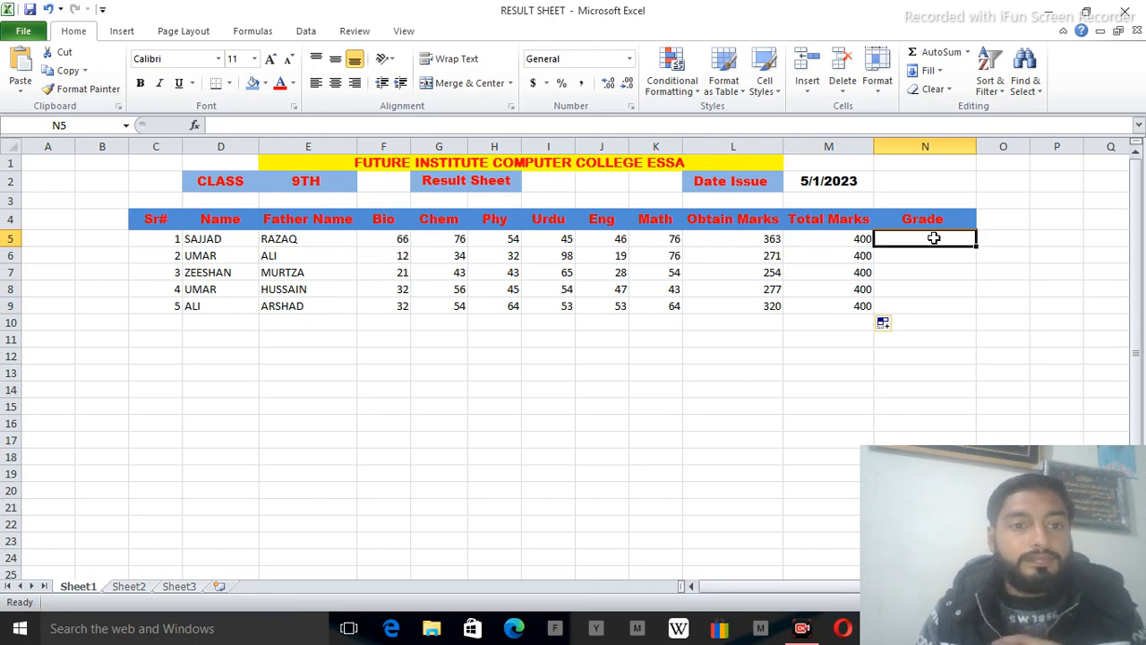
{"action": "double_click", "coordinate": [886, 238]}
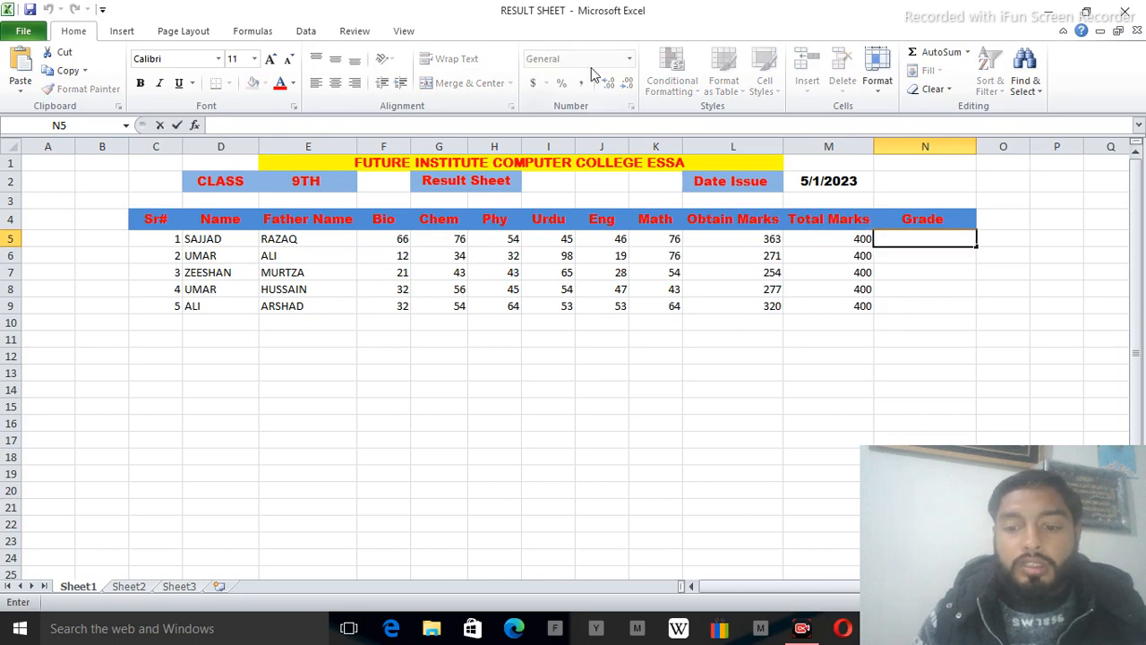
{"action": "type", "text": "="}
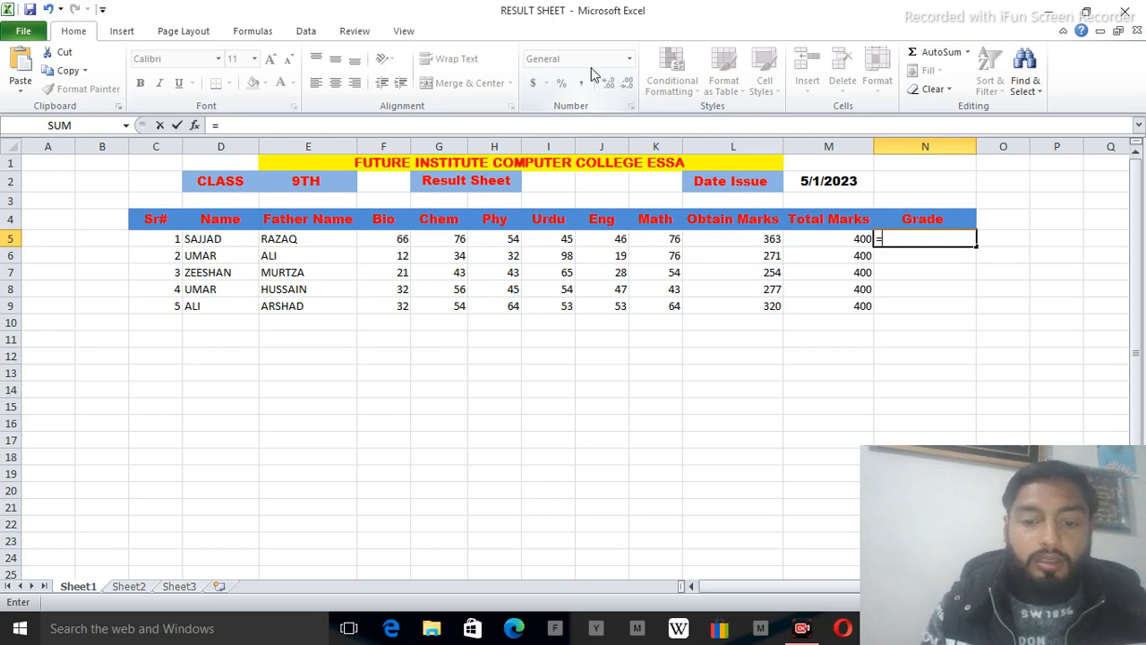
{"action": "type", "text": "i"}
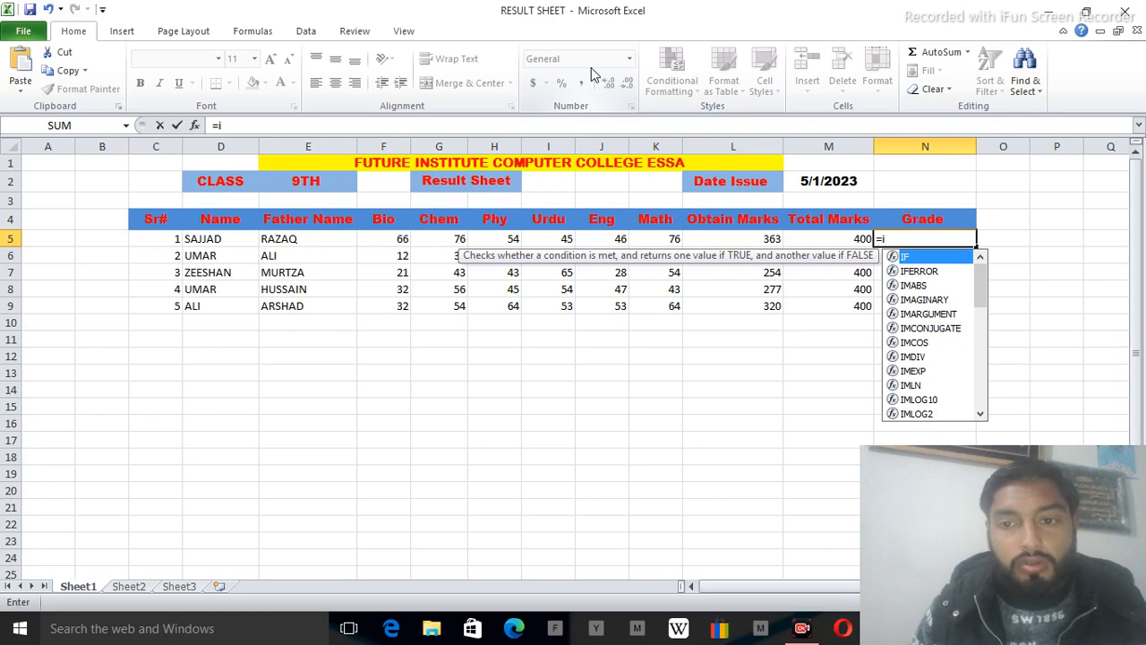
{"action": "key", "text": "Tab"}
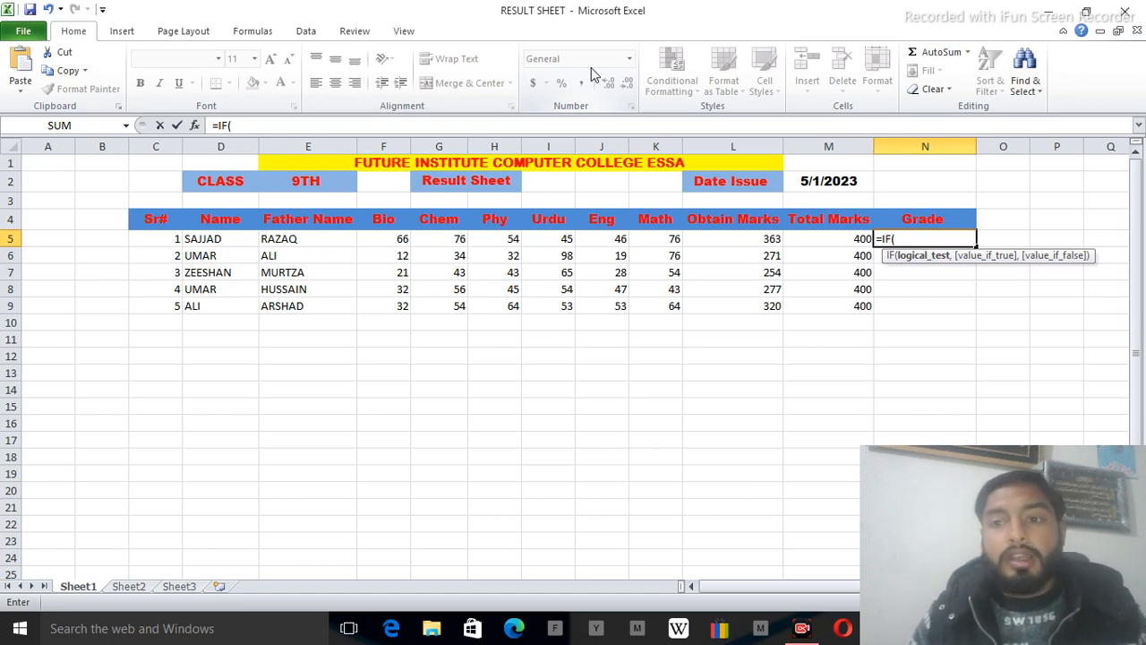
{"action": "key", "text": "BackSpace"}
{"action": "key", "text": "BackSpace"}
{"action": "key", "text": "BackSpace"}
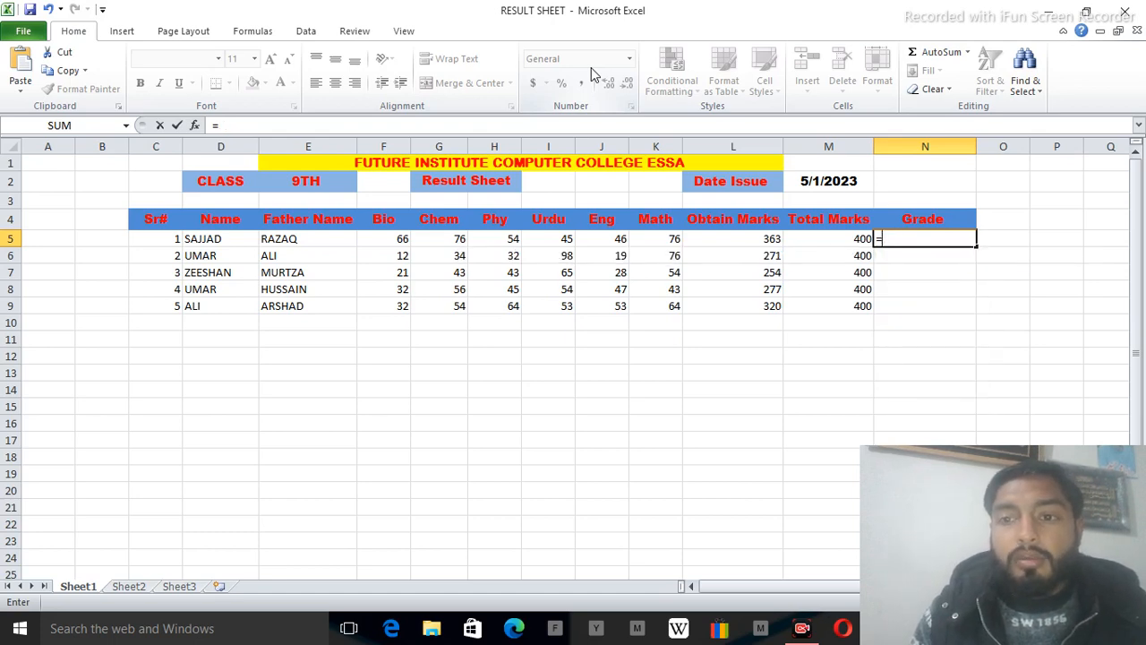
{"action": "key", "text": "BackSpace"}
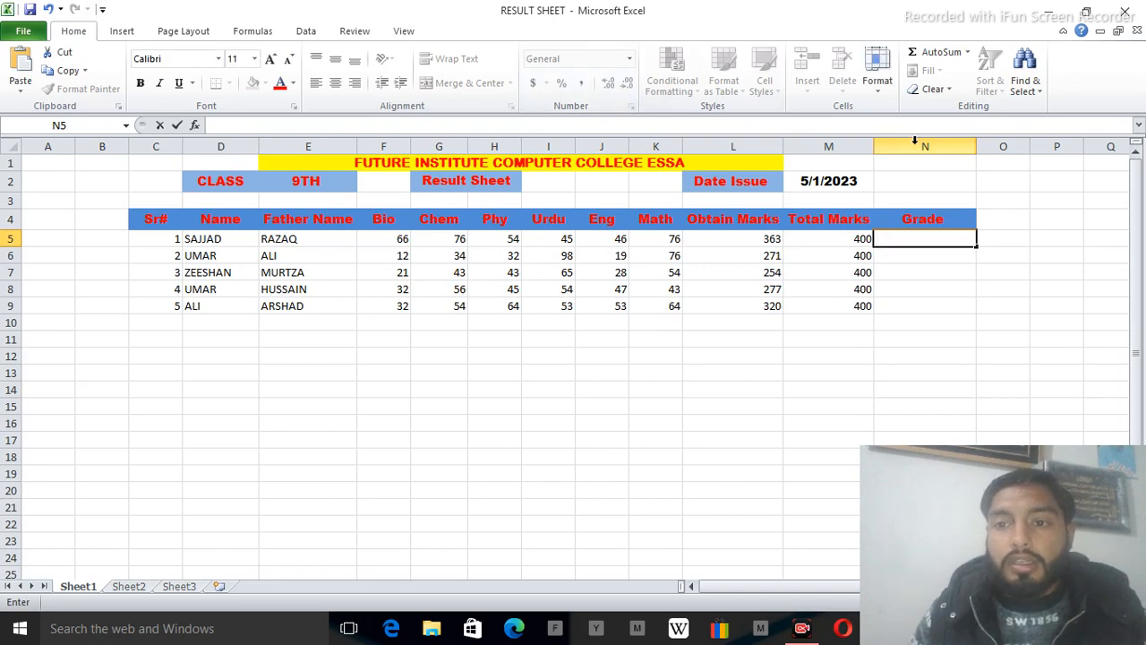
Replace the Grade header in N4 with AERAGE.
{"action": "left_click", "coordinate": [938, 221]}
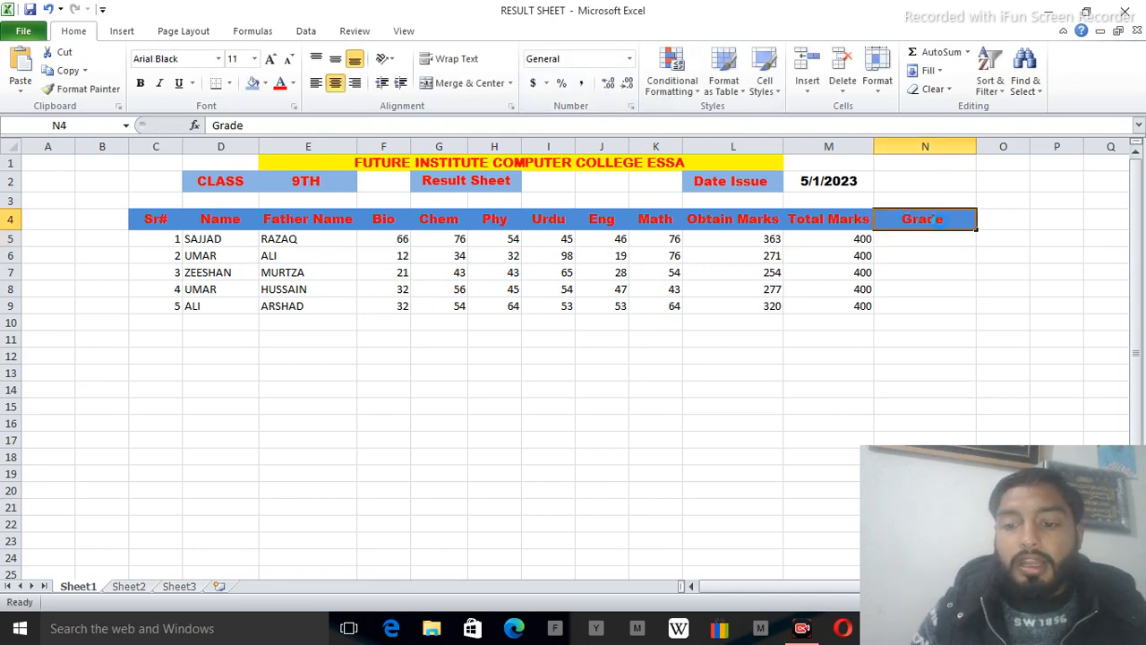
{"action": "key", "text": "Delete"}
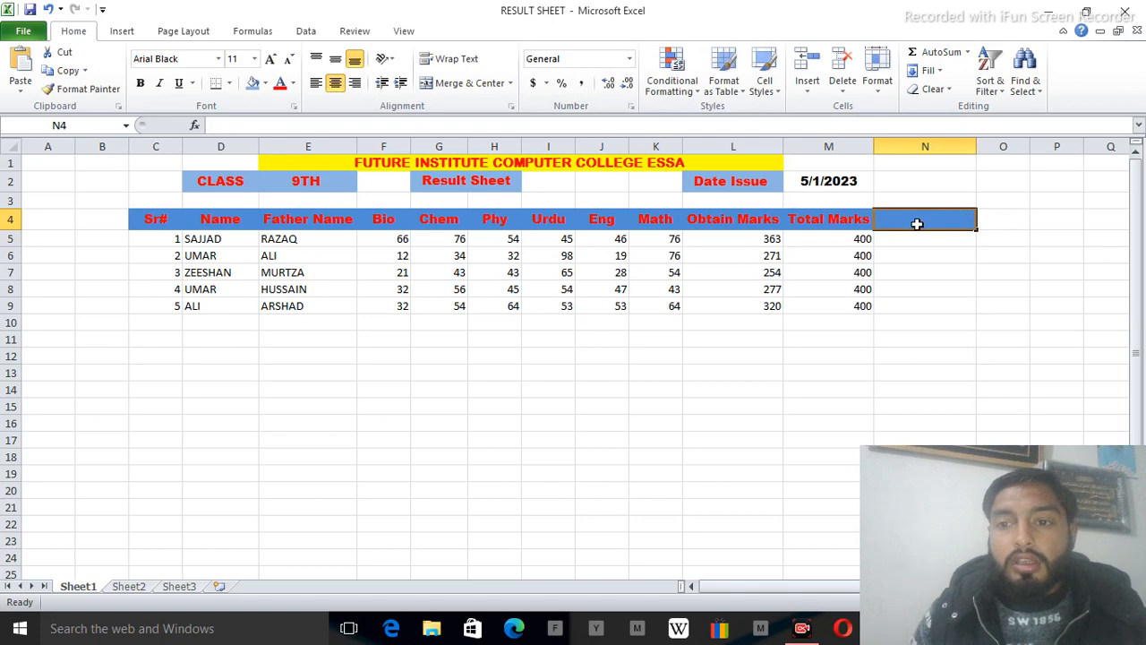
{"action": "type", "text": "A"}
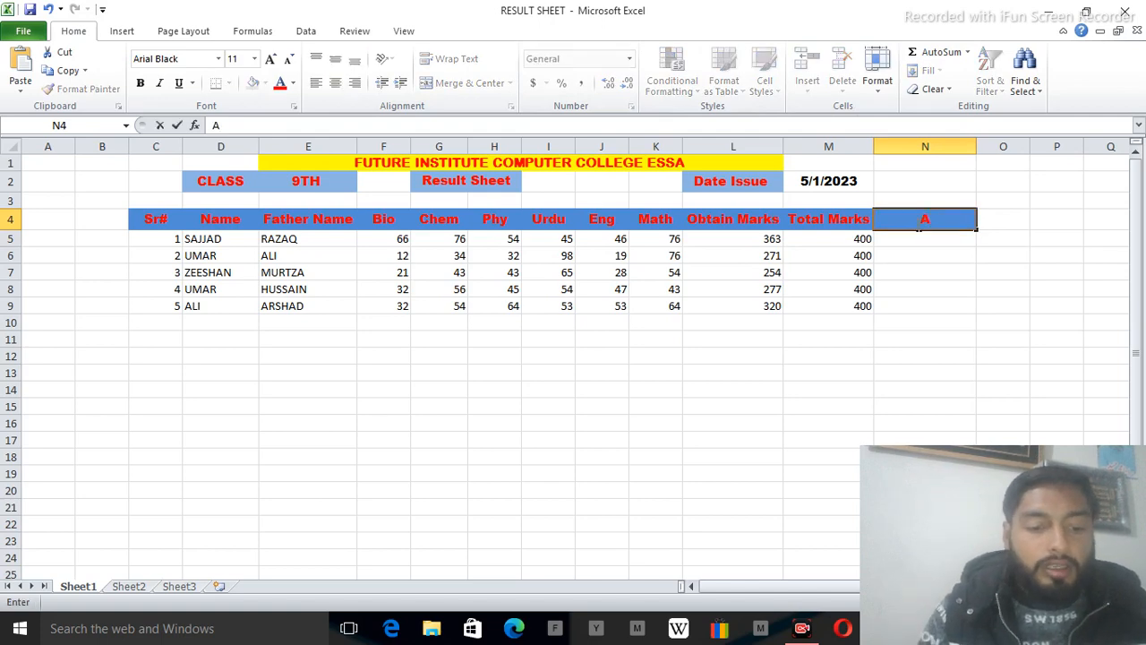
{"action": "type", "text": "ERAGE"}
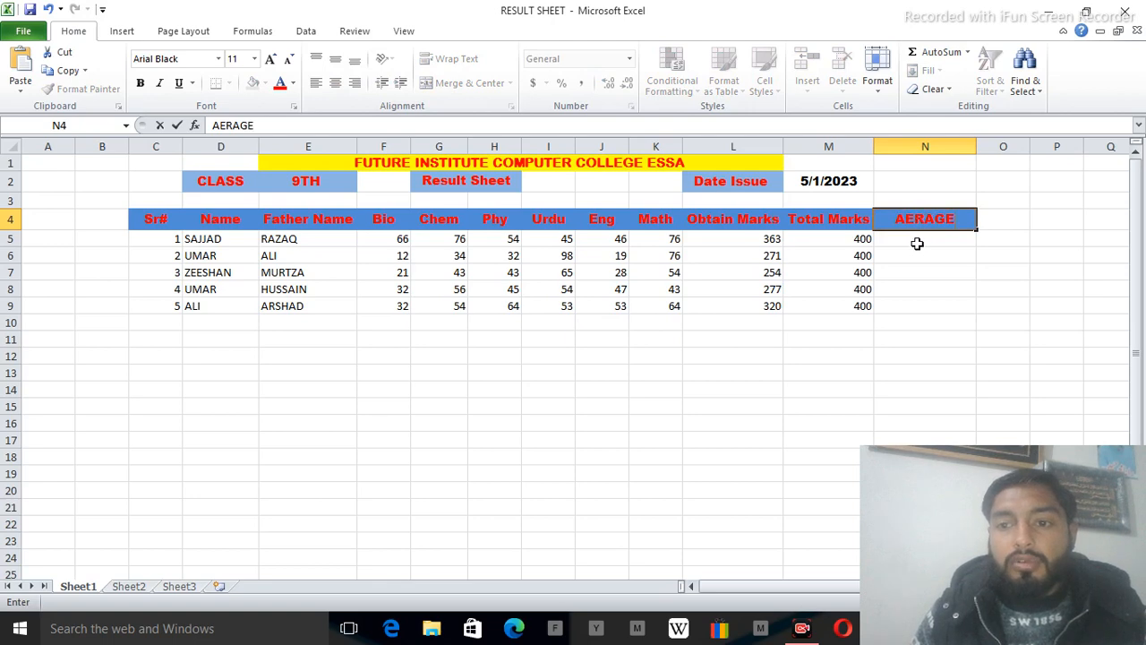
{"action": "left_click", "coordinate": [916, 242]}
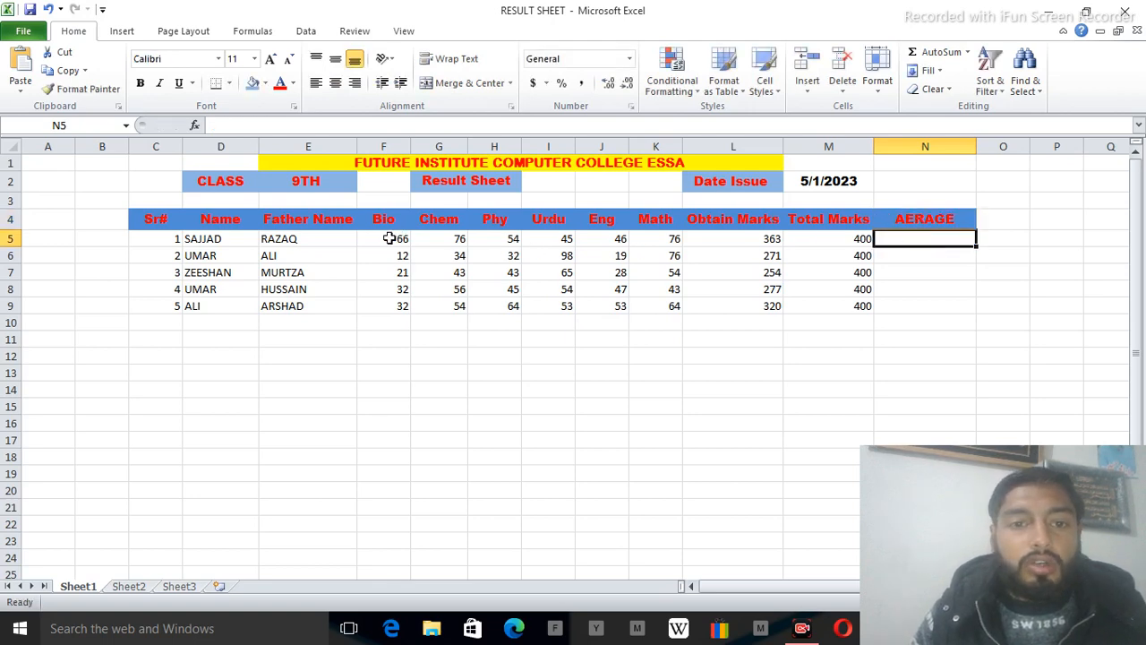
Average the first student's subject marks F5:K5 into N5 and fill the formula down to N9.
{"action": "left_click_drag", "start_coordinate": [390, 239], "coordinate": [651, 242]}
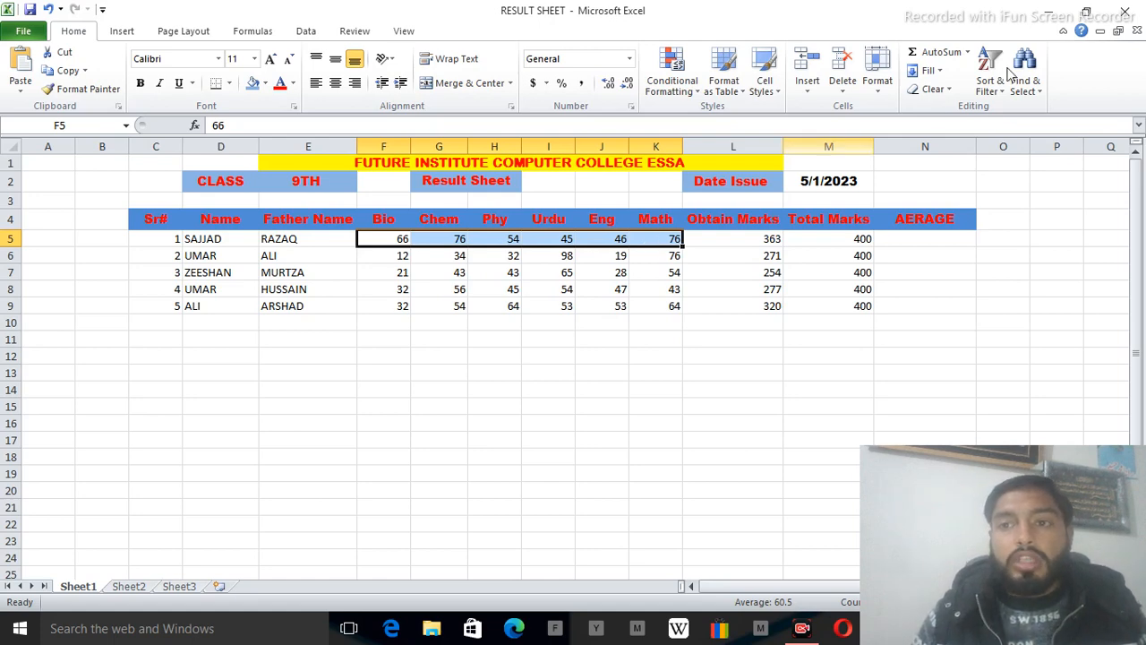
{"action": "left_click", "coordinate": [967, 52]}
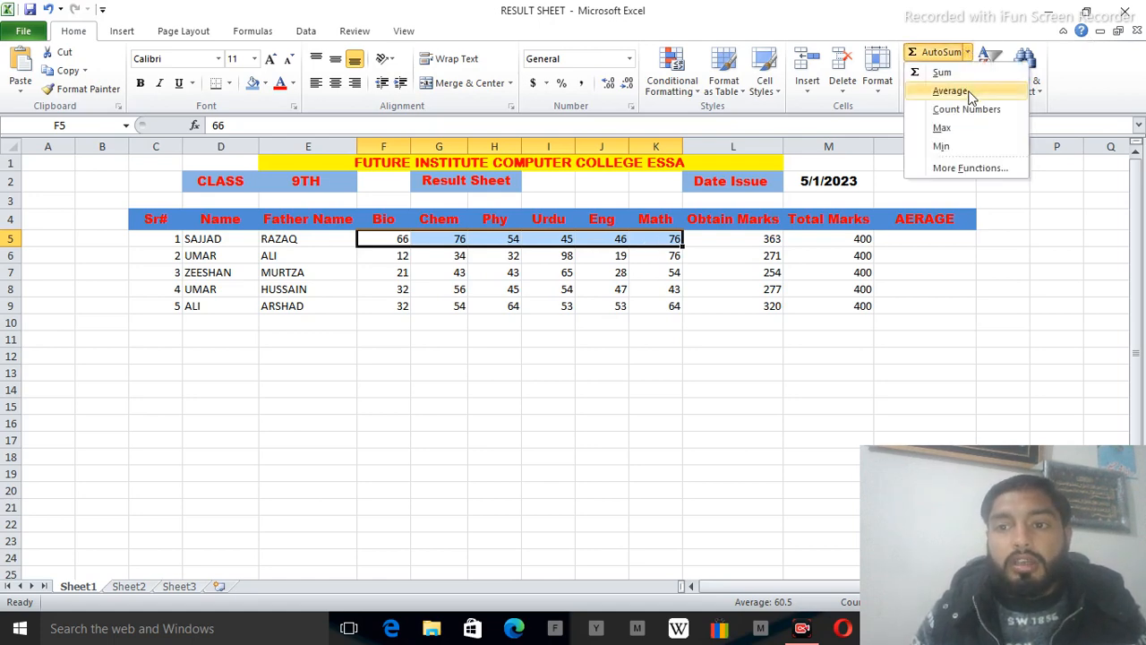
{"action": "left_click", "coordinate": [951, 90]}
{"action": "left_click", "coordinate": [940, 238]}
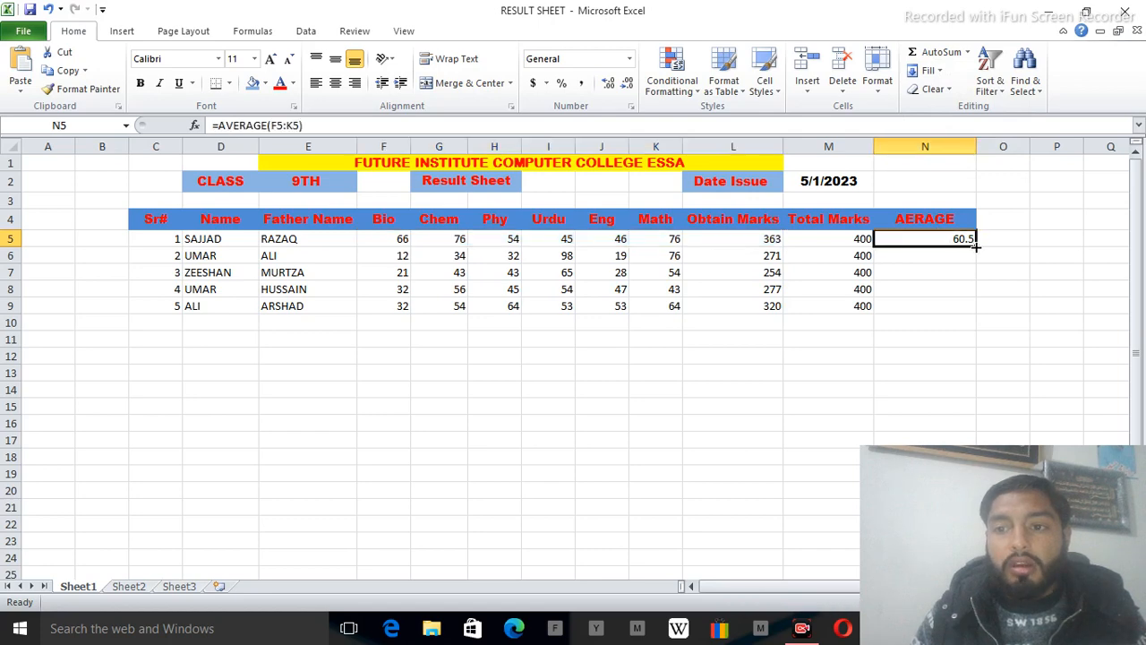
{"action": "left_click_drag", "start_coordinate": [975, 245], "coordinate": [970, 306]}
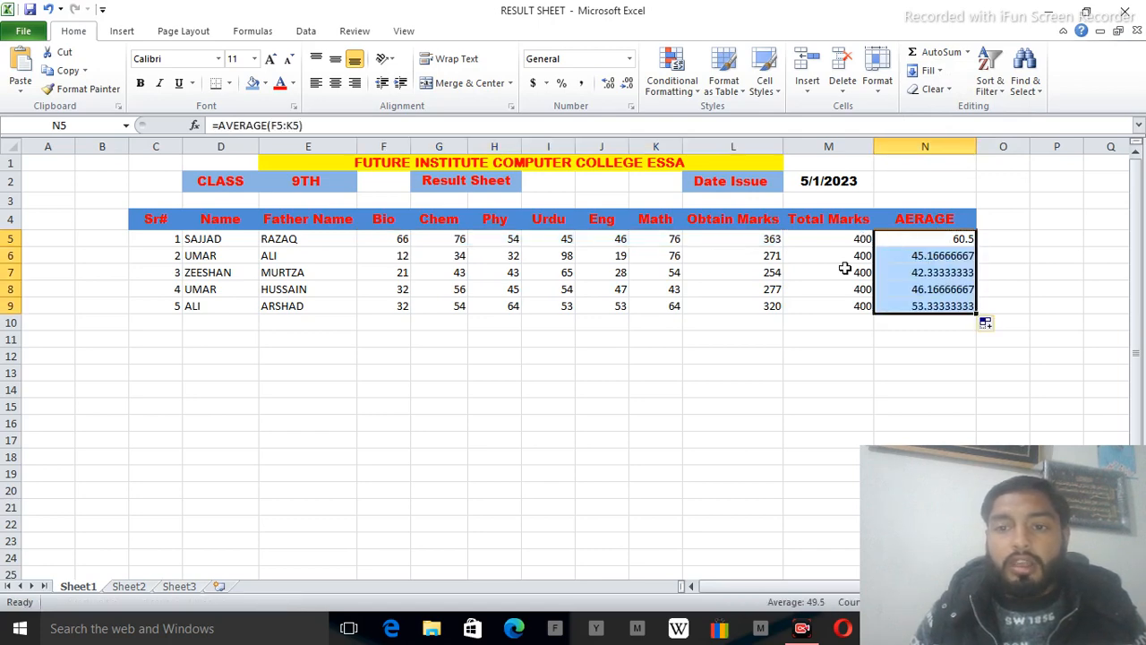
Reduce the average in N6 to zero decimal places.
{"action": "left_click", "coordinate": [925, 258]}
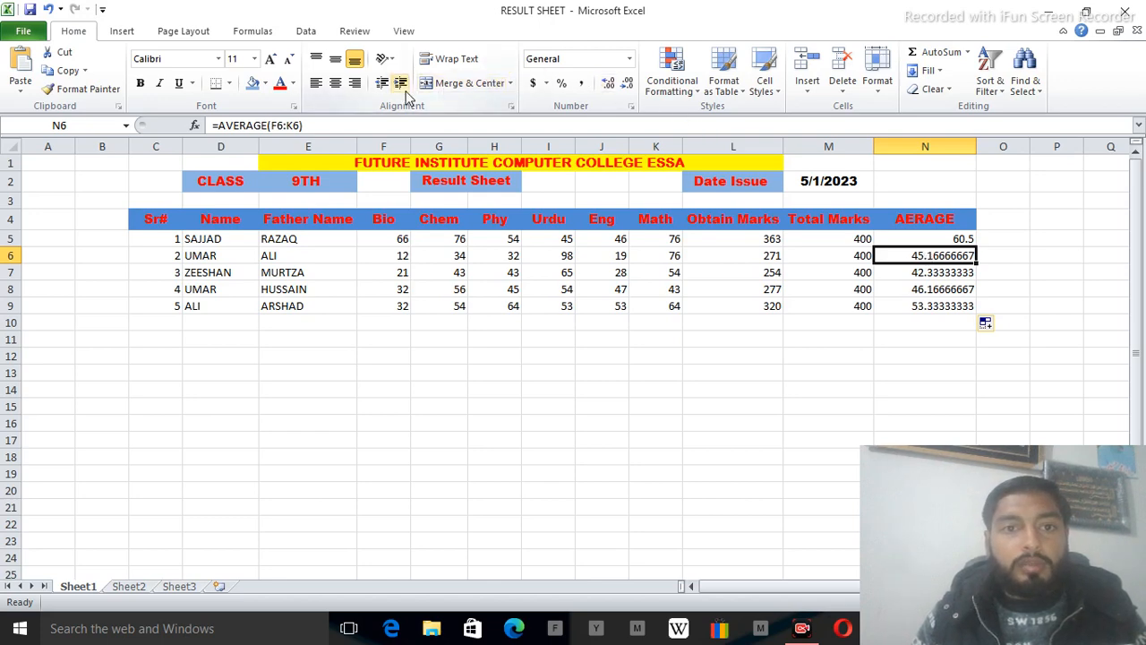
{"action": "left_click", "coordinate": [627, 84]}
{"action": "left_click", "coordinate": [626, 83]}
{"action": "left_click", "coordinate": [626, 83]}
{"action": "left_click", "coordinate": [627, 84]}
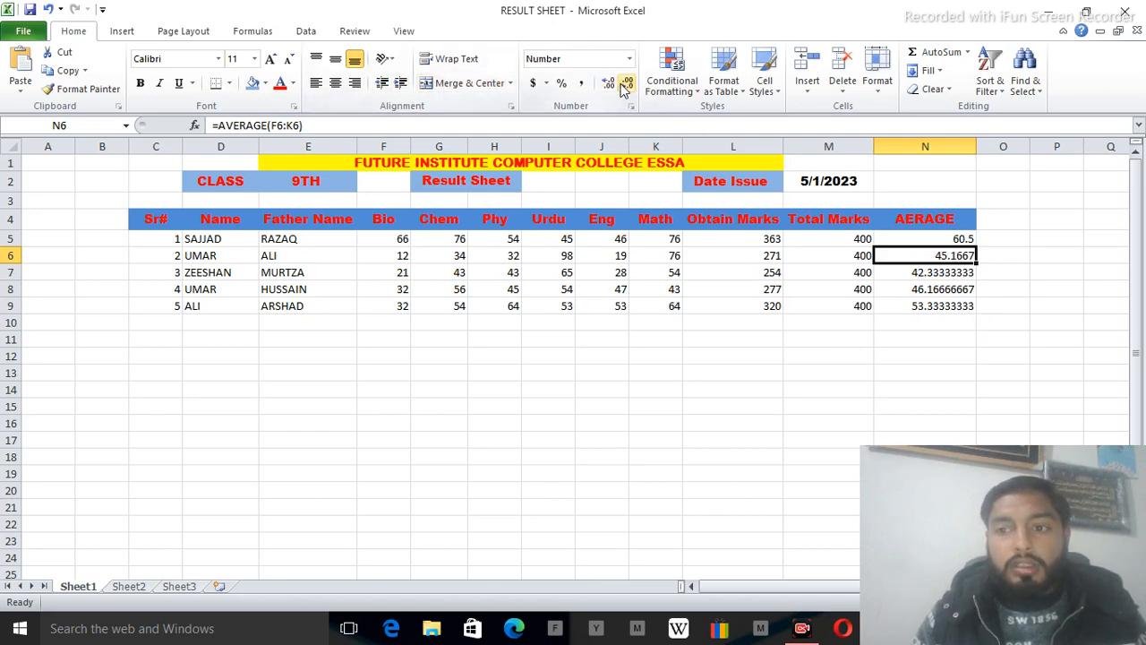
{"action": "left_click", "coordinate": [627, 83]}
{"action": "left_click", "coordinate": [627, 83]}
{"action": "left_click", "coordinate": [626, 84]}
{"action": "left_click", "coordinate": [627, 83]}
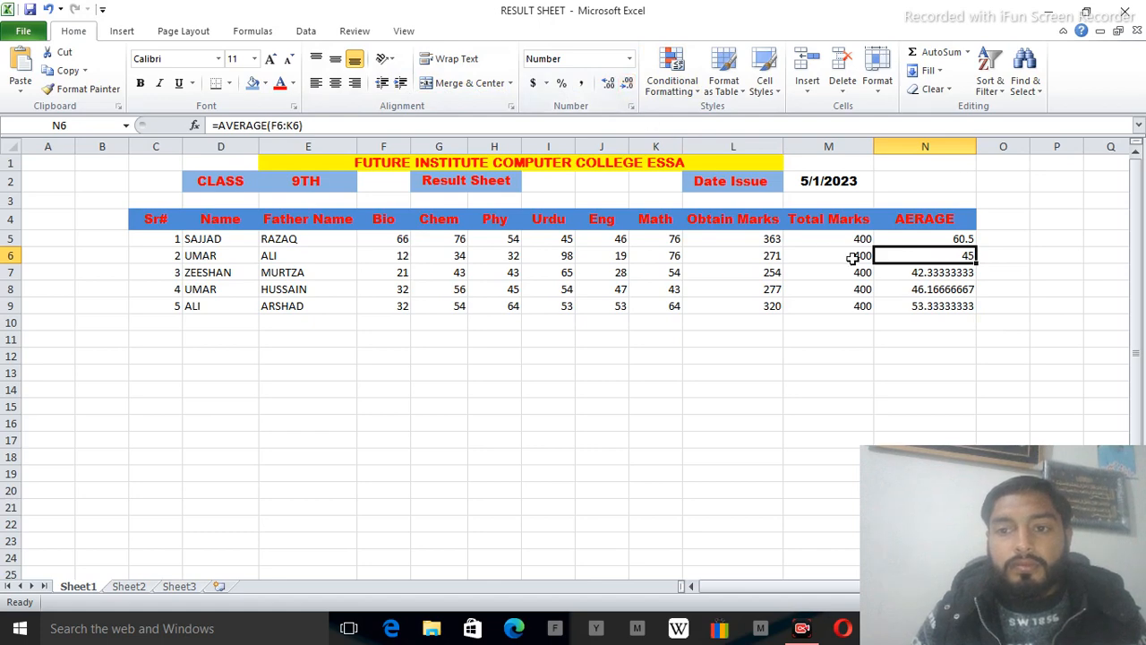
Reduce the remaining averages in N7:N9 and N5 to zero decimal places.
{"action": "left_click_drag", "start_coordinate": [908, 272], "coordinate": [919, 305]}
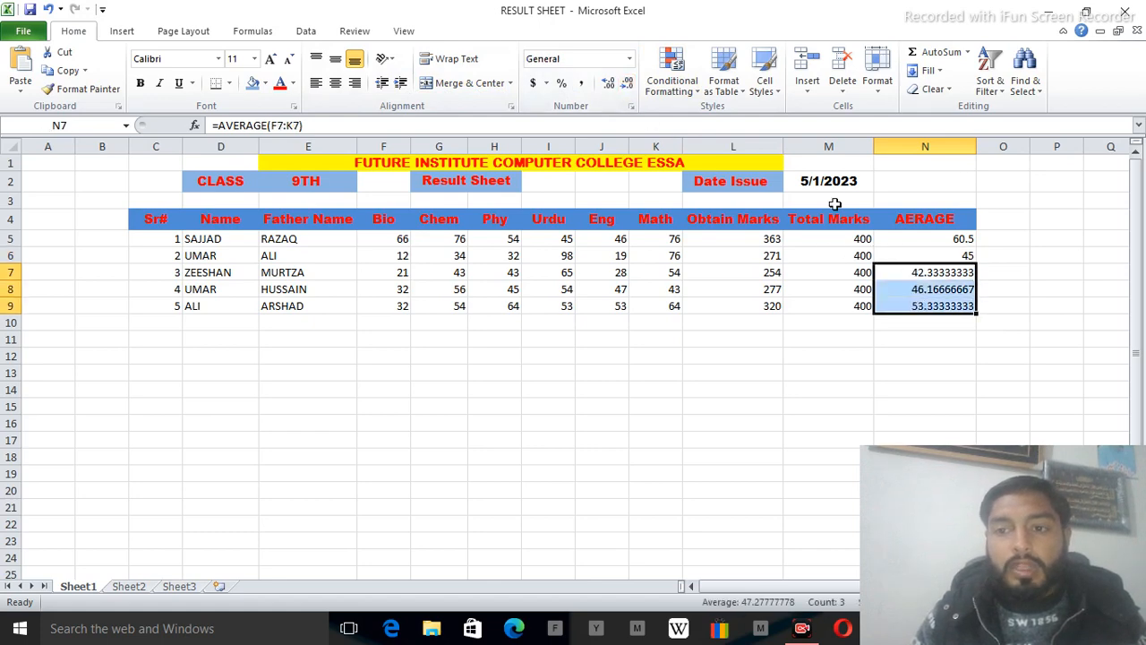
{"action": "left_click", "coordinate": [627, 84]}
{"action": "left_click", "coordinate": [626, 83]}
{"action": "left_click", "coordinate": [627, 83]}
{"action": "left_click", "coordinate": [627, 84]}
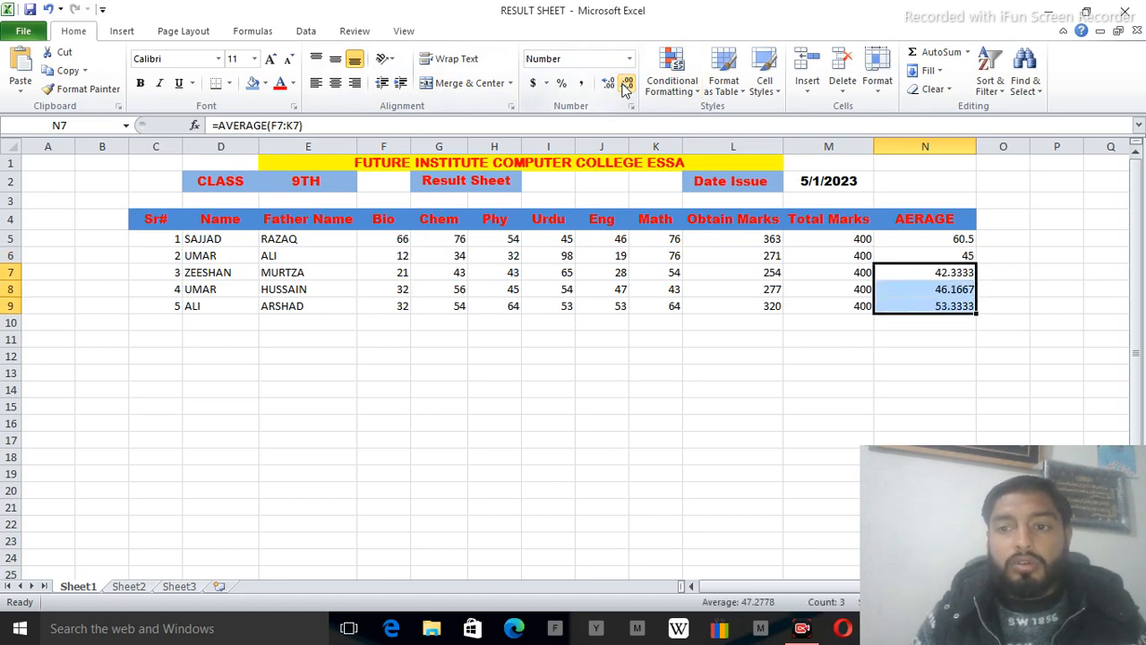
{"action": "left_click", "coordinate": [627, 83]}
{"action": "left_click", "coordinate": [627, 83]}
{"action": "left_click", "coordinate": [627, 83]}
{"action": "left_click", "coordinate": [627, 83]}
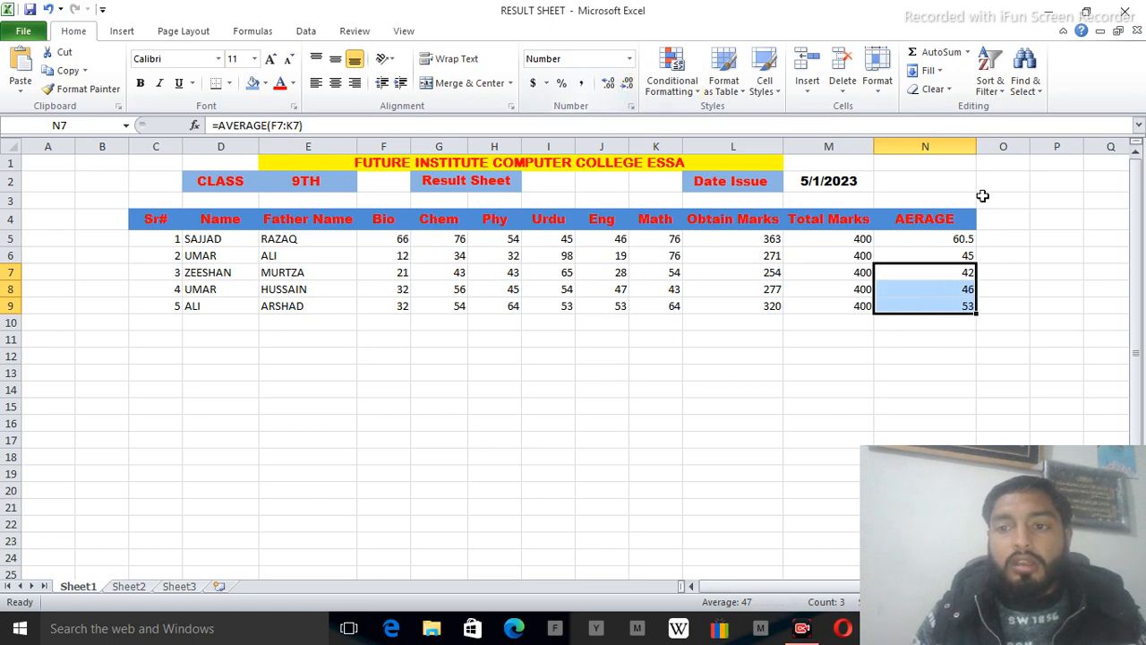
{"action": "left_click", "coordinate": [955, 242]}
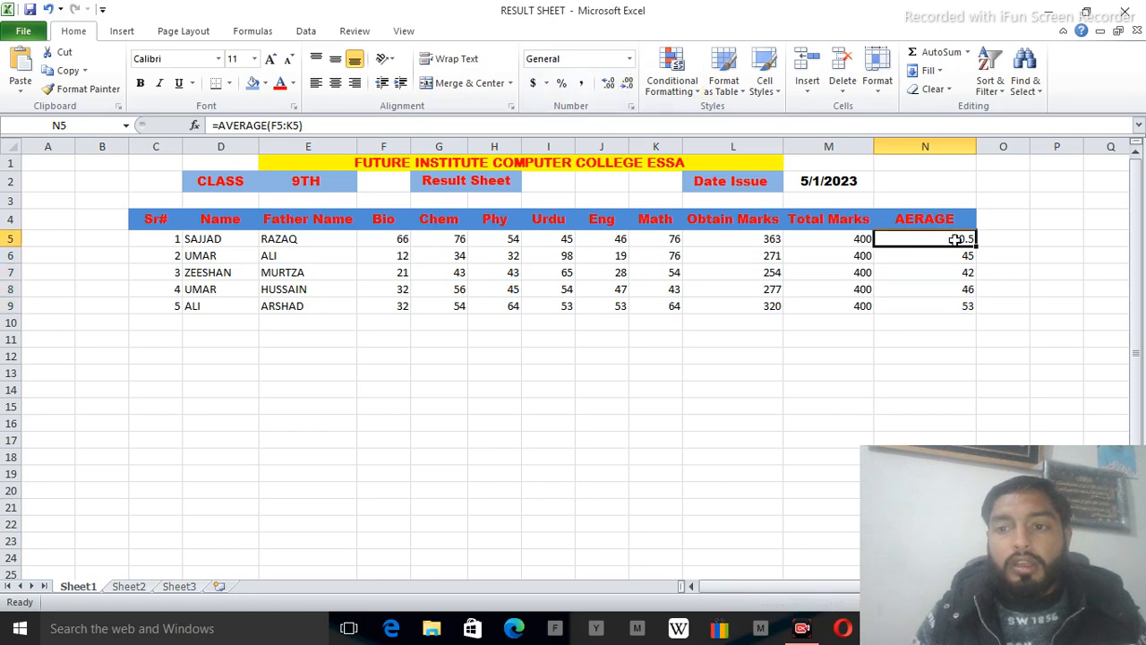
{"action": "left_click", "coordinate": [627, 83]}
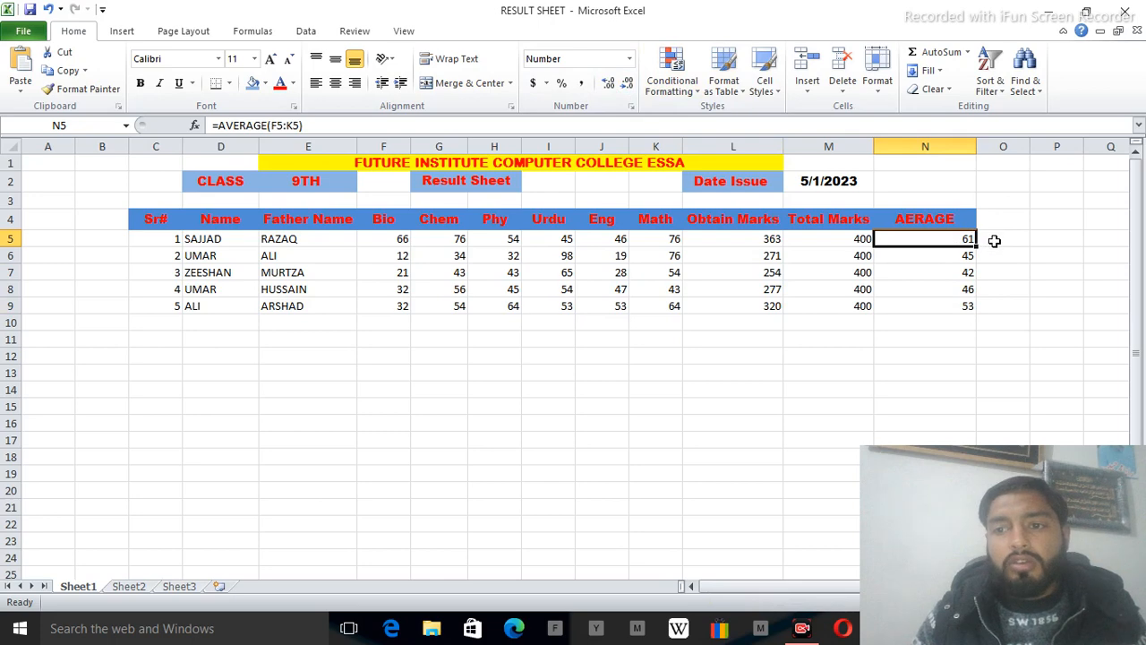
Add a Grade header in O4, beside the AERAGE column, and widen column O.
{"action": "left_click", "coordinate": [995, 223]}
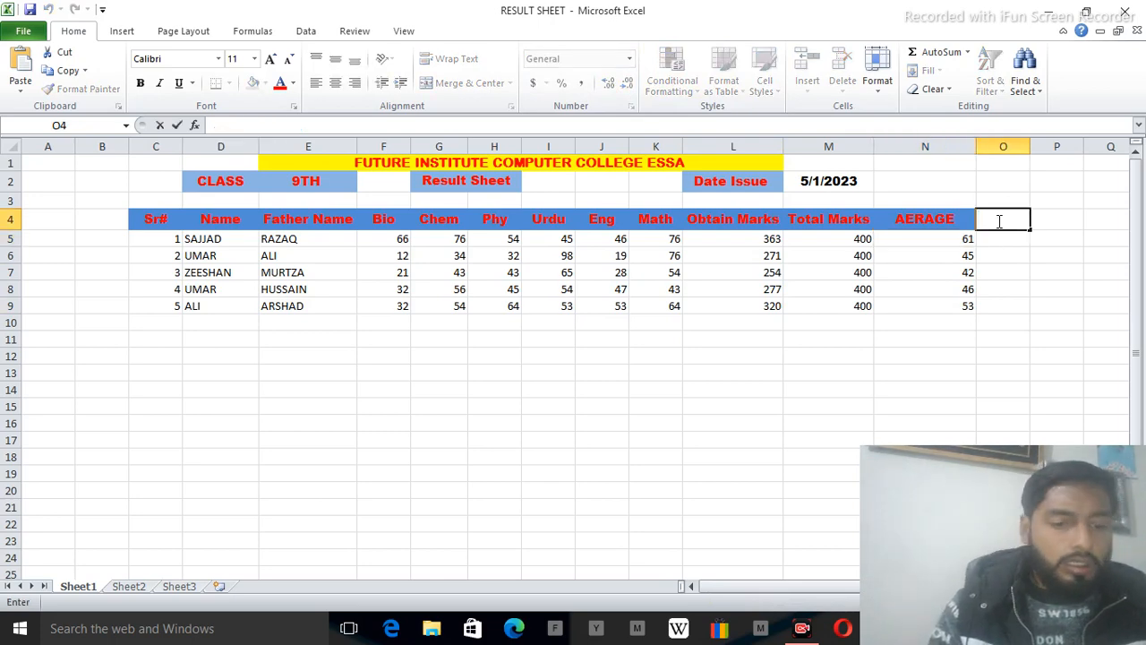
{"action": "type", "text": "gRA"}
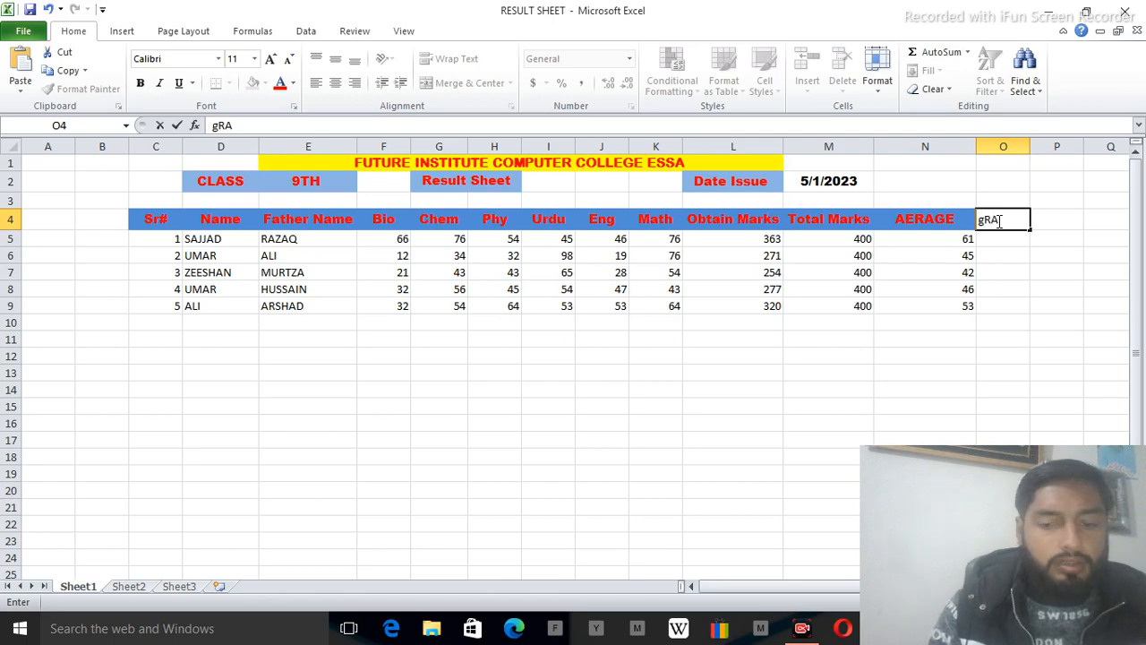
{"action": "key", "text": "BackSpace"}
{"action": "key", "text": "BackSpace"}
{"action": "key", "text": "BackSpace"}
{"action": "type", "text": "G"}
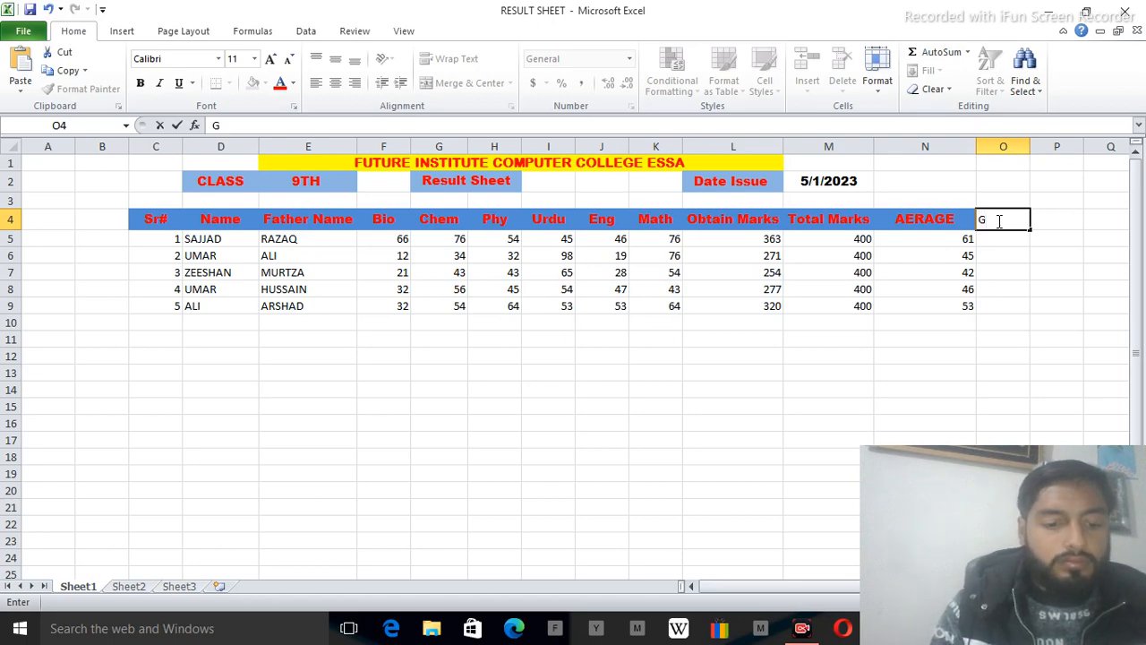
{"action": "type", "text": "rade"}
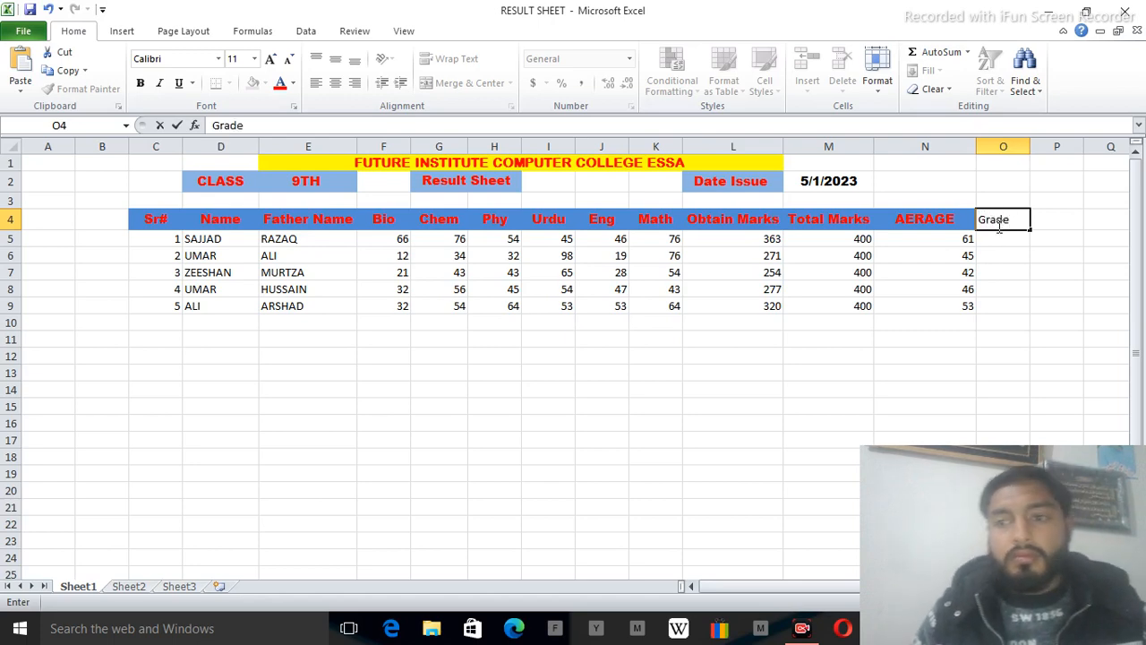
{"action": "left_click", "coordinate": [1001, 246]}
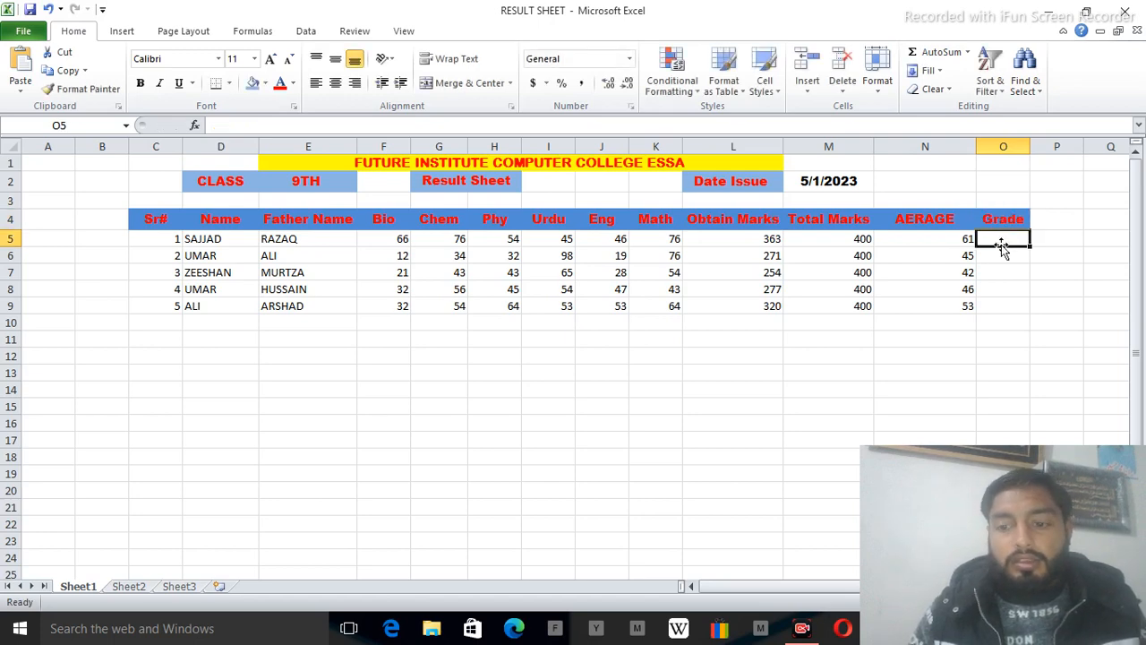
{"action": "left_click_drag", "start_coordinate": [1030, 147], "coordinate": [1070, 150]}
Start an IF formula in O5 that grades an N5 average above 90 as A+: =IF(N5>90,"A+",.
{"action": "double_click", "coordinate": [1012, 237]}
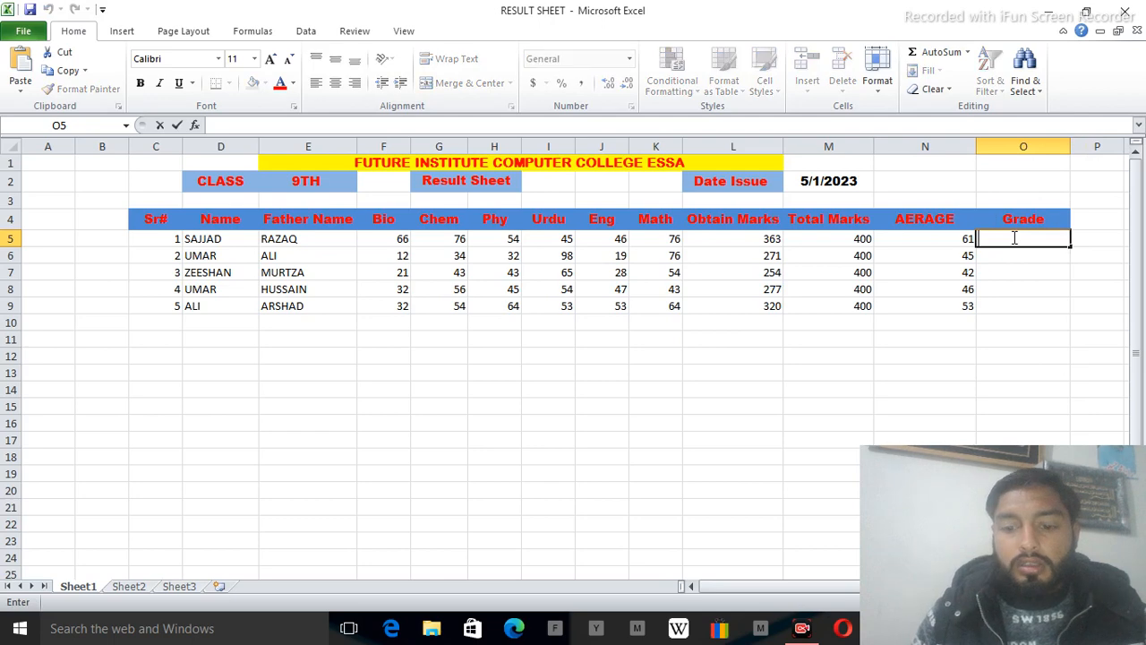
{"action": "type", "text": "=i"}
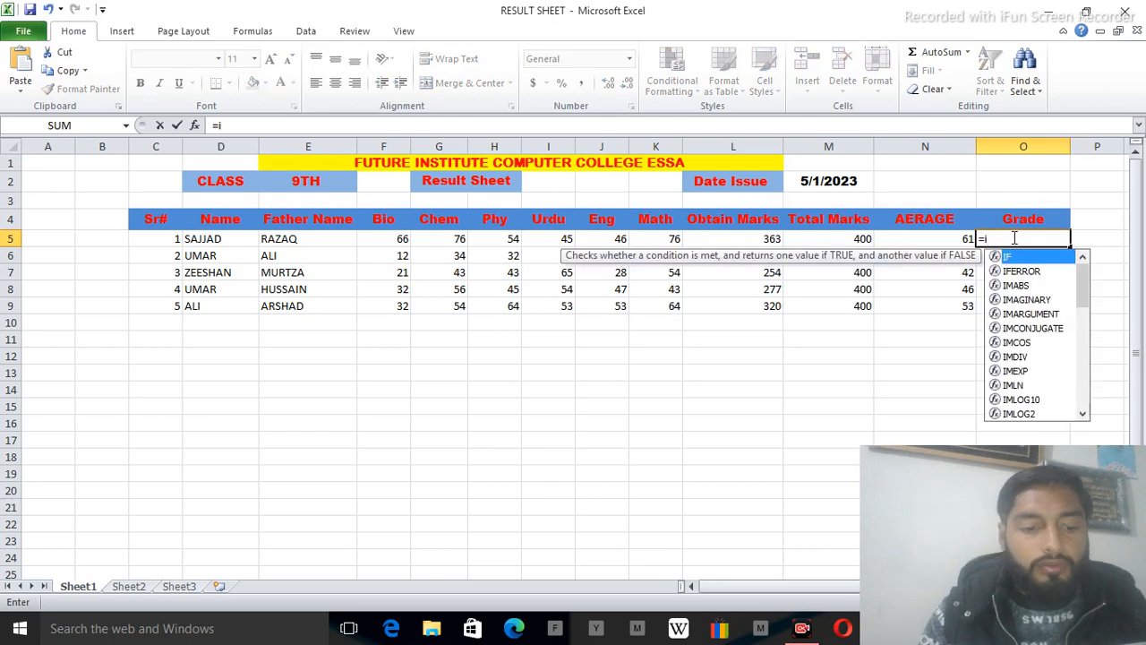
{"action": "key", "text": "Tab"}
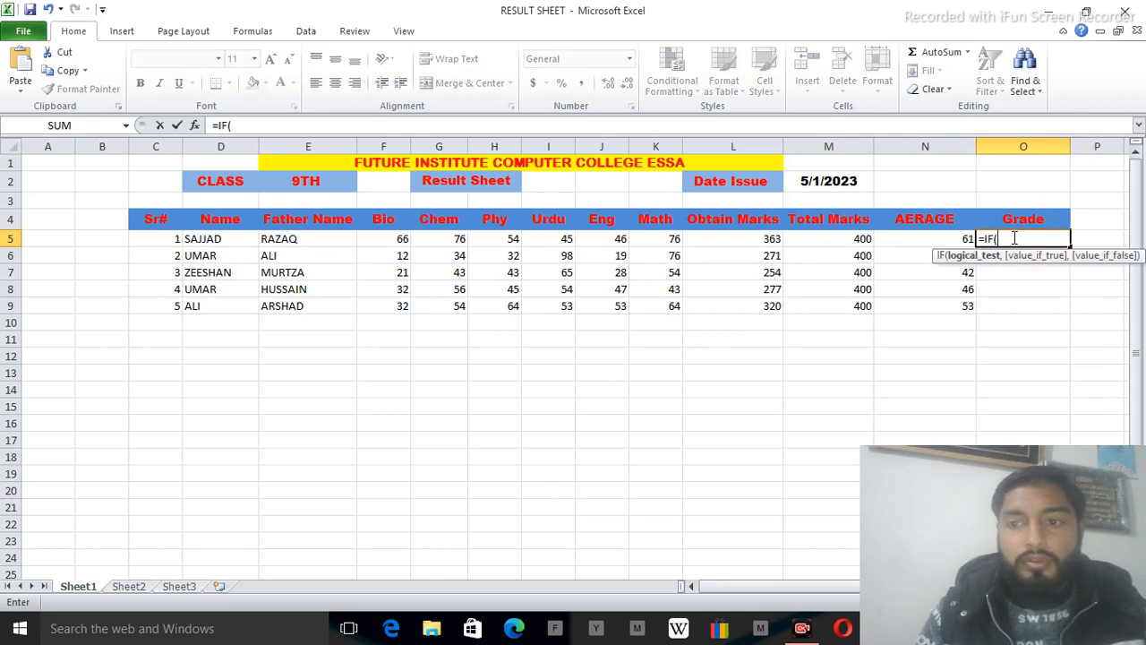
{"action": "left_click", "coordinate": [946, 240]}
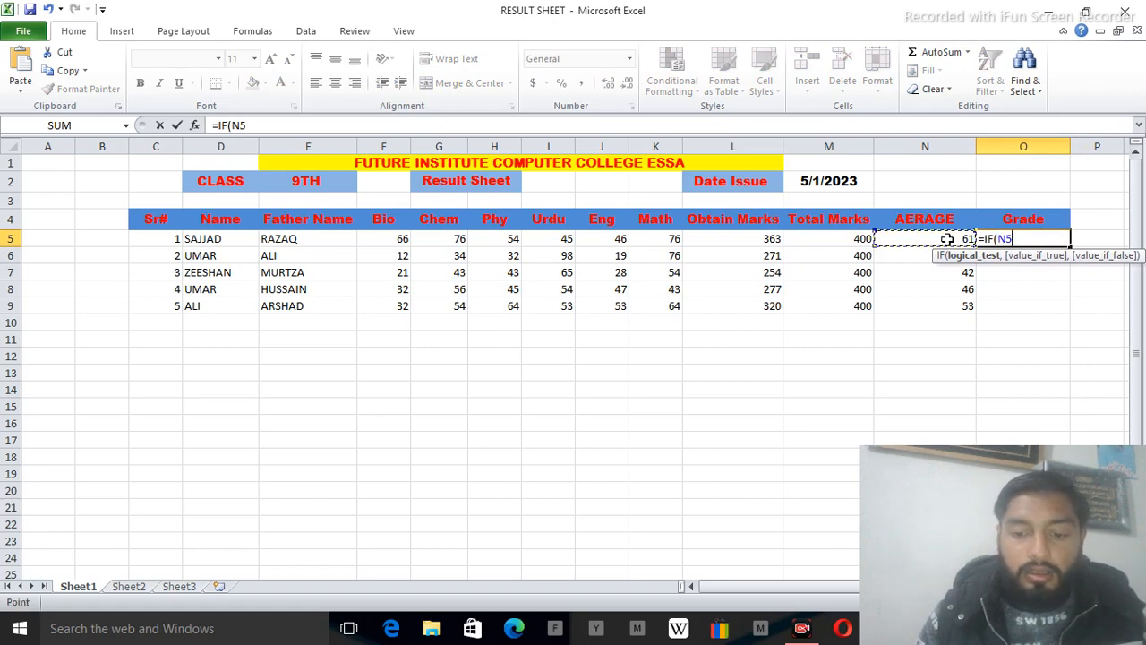
{"action": "type", "text": ">"}
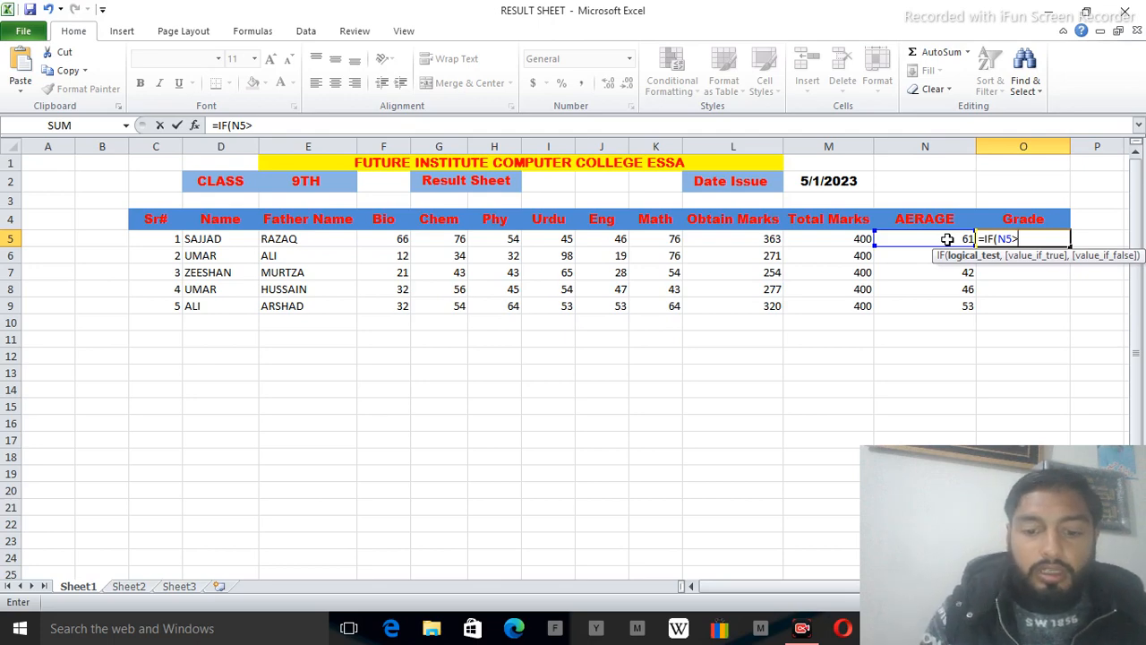
{"action": "type", "text": "90"}
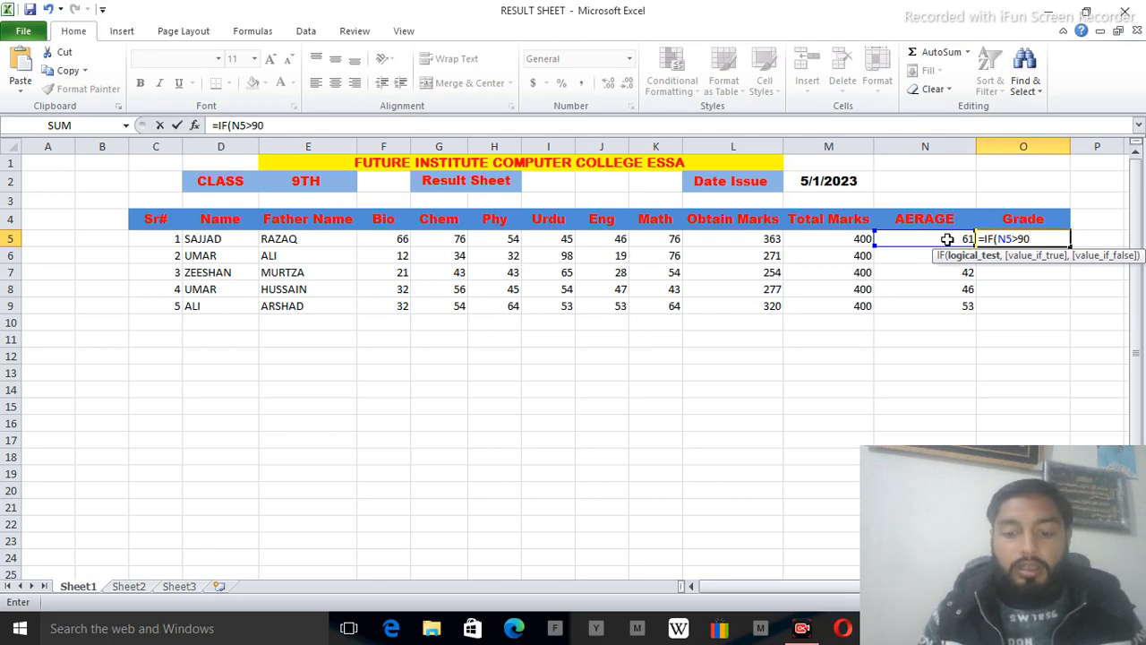
{"action": "type", "text": ","}
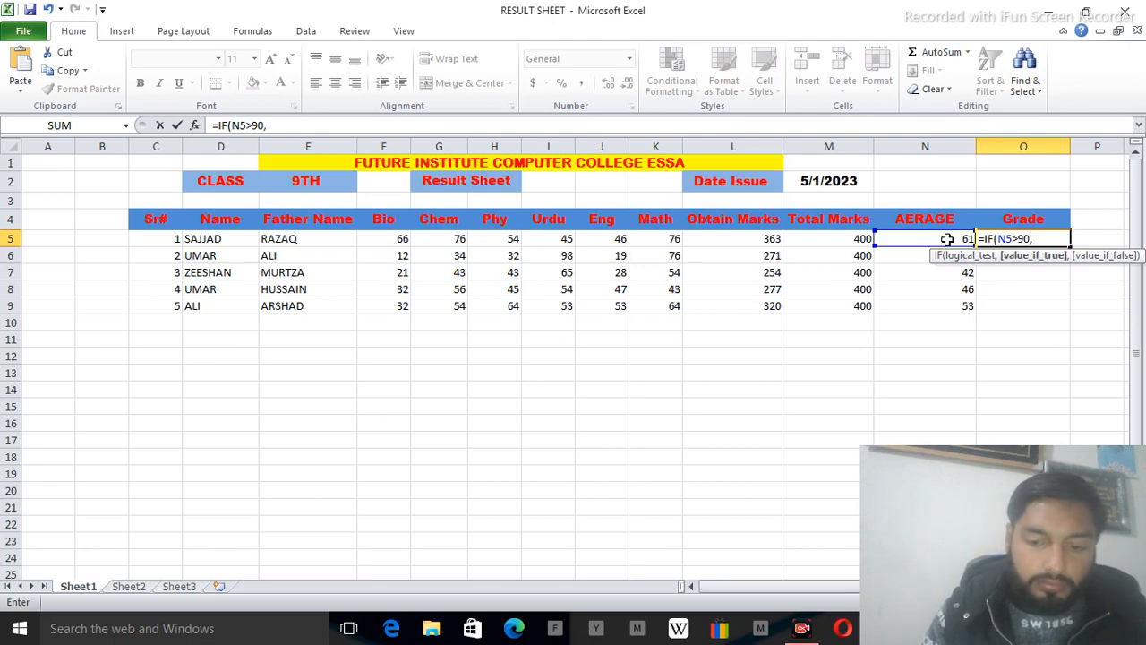
{"action": "type", "text": "\""}
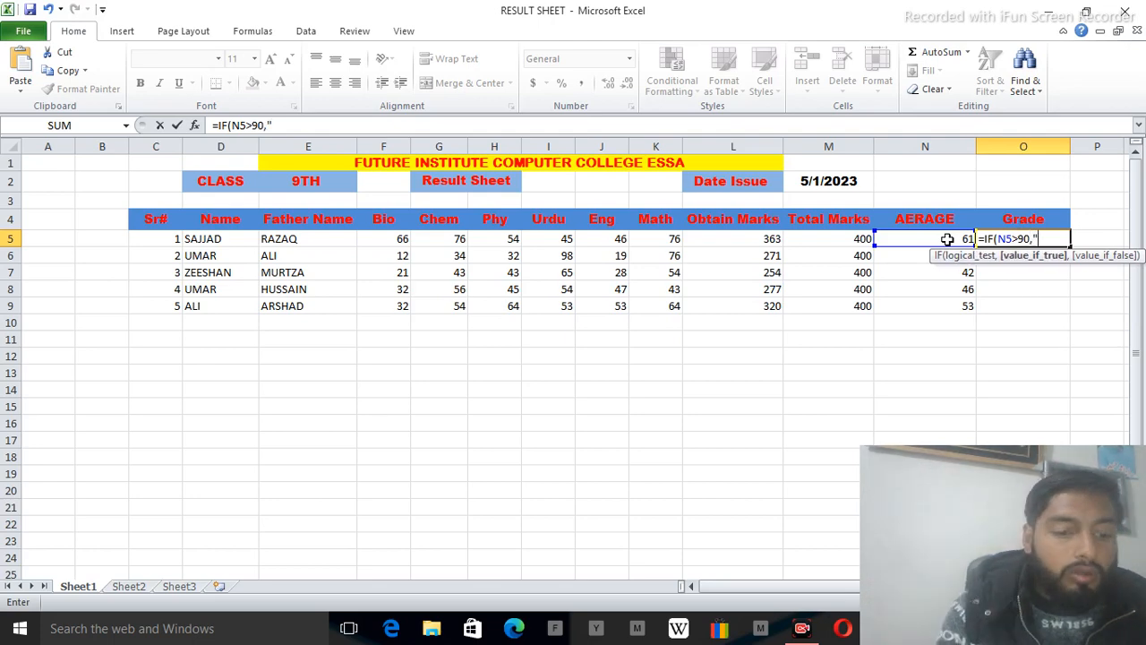
{"action": "type", "text": "A"}
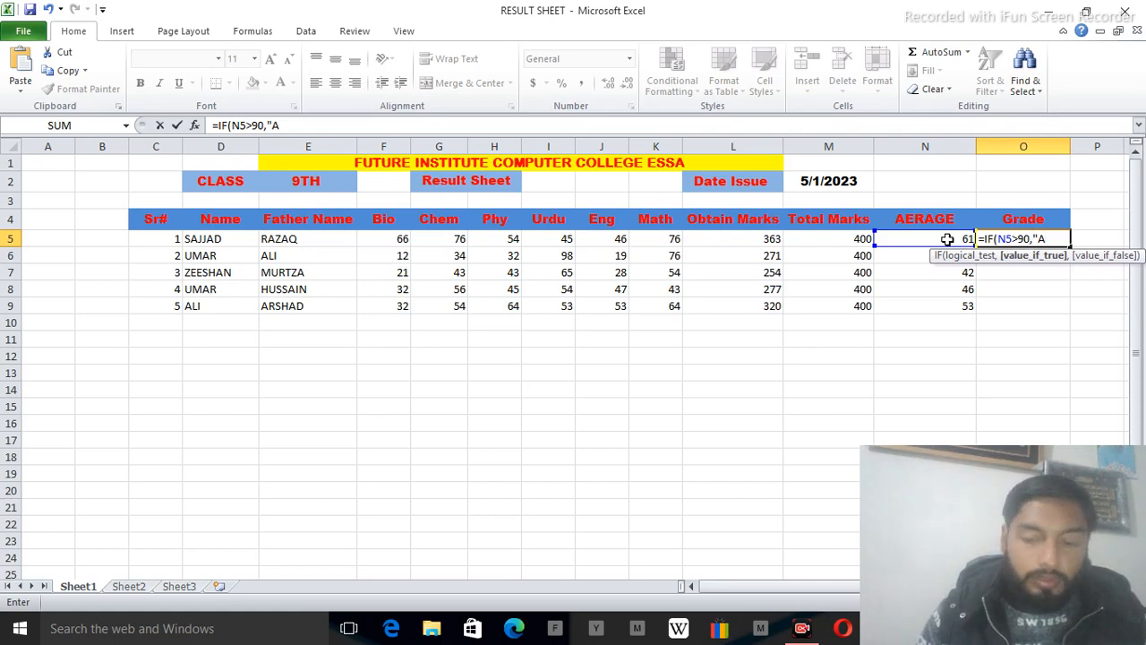
{"action": "type", "text": "+"}
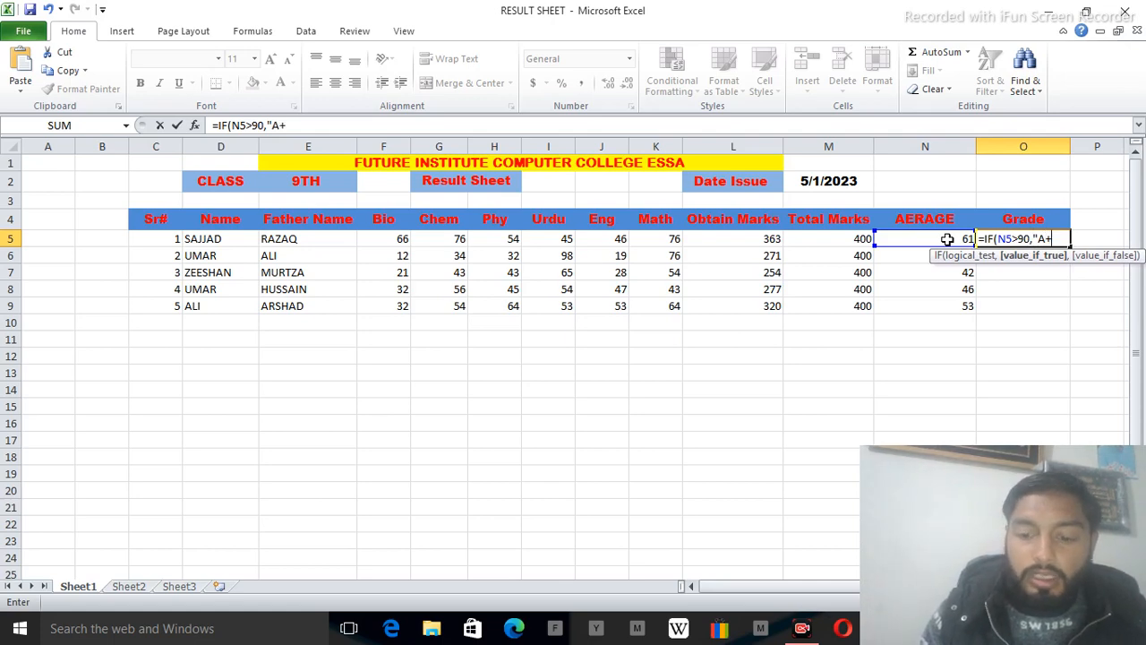
{"action": "type", "text": "\""}
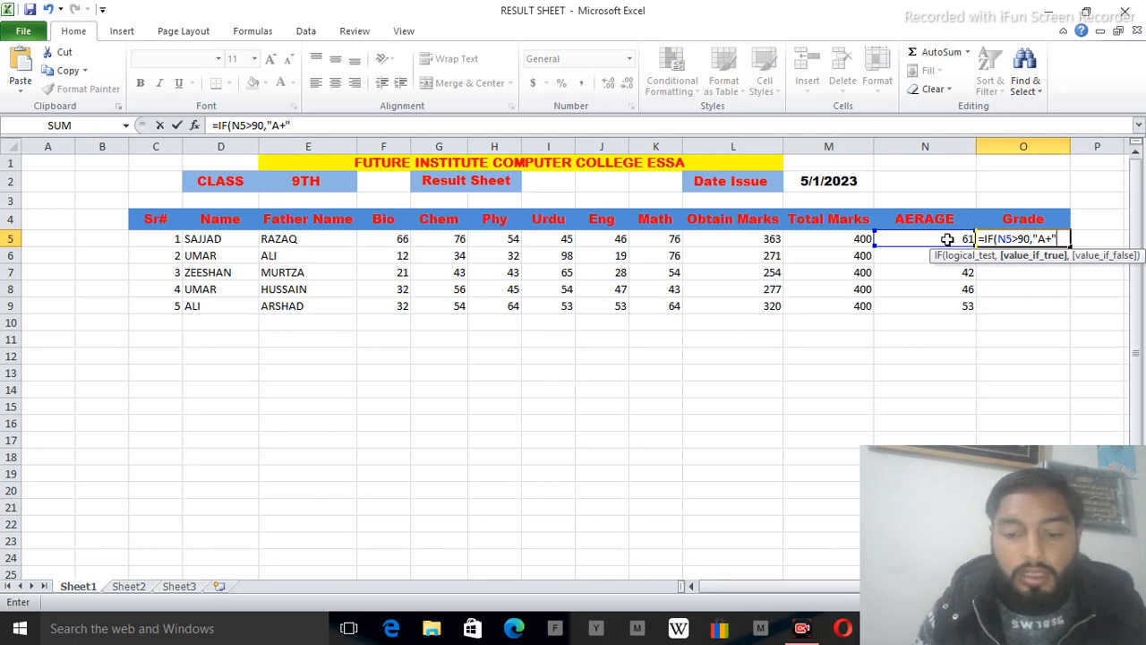
{"action": "type", "text": ","}
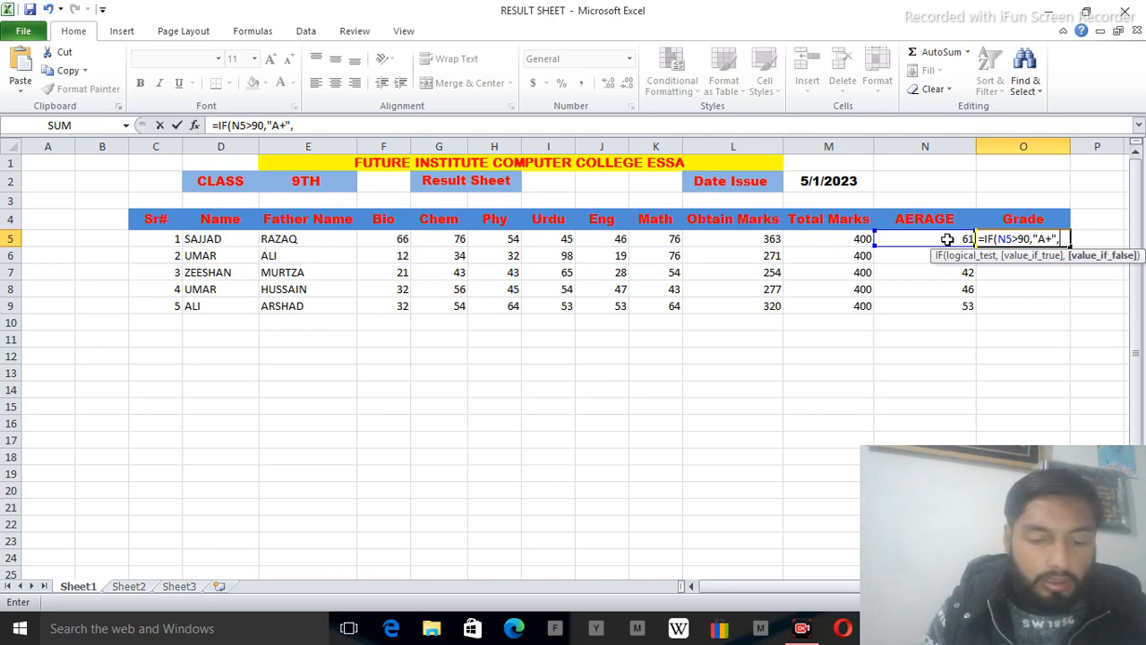
Extend the O5 formula with a second condition that grades an average above 80 as A: "IF(N5>80,"A",.
{"action": "type", "text": "\""}
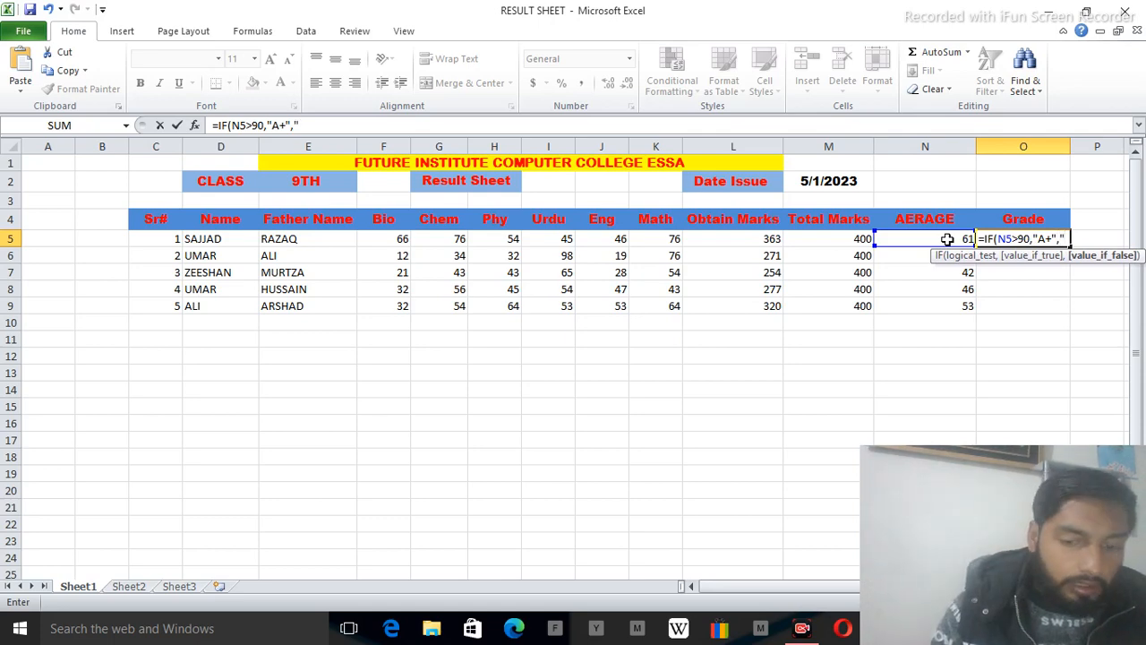
{"action": "type", "text": "IF("}
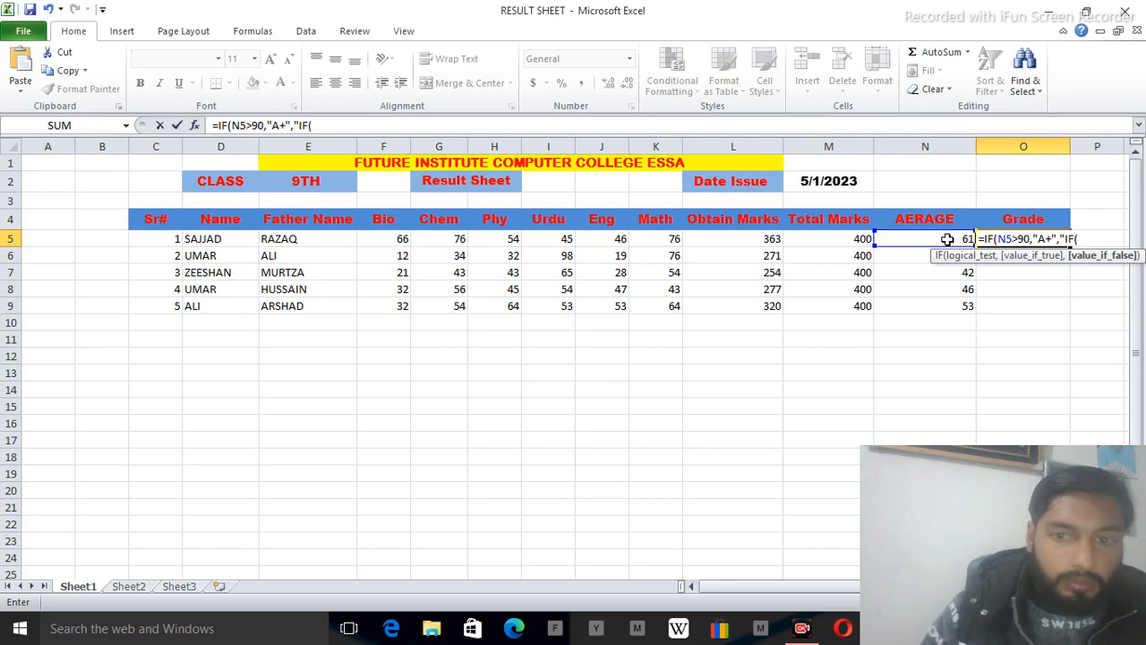
{"action": "left_click", "coordinate": [946, 240]}
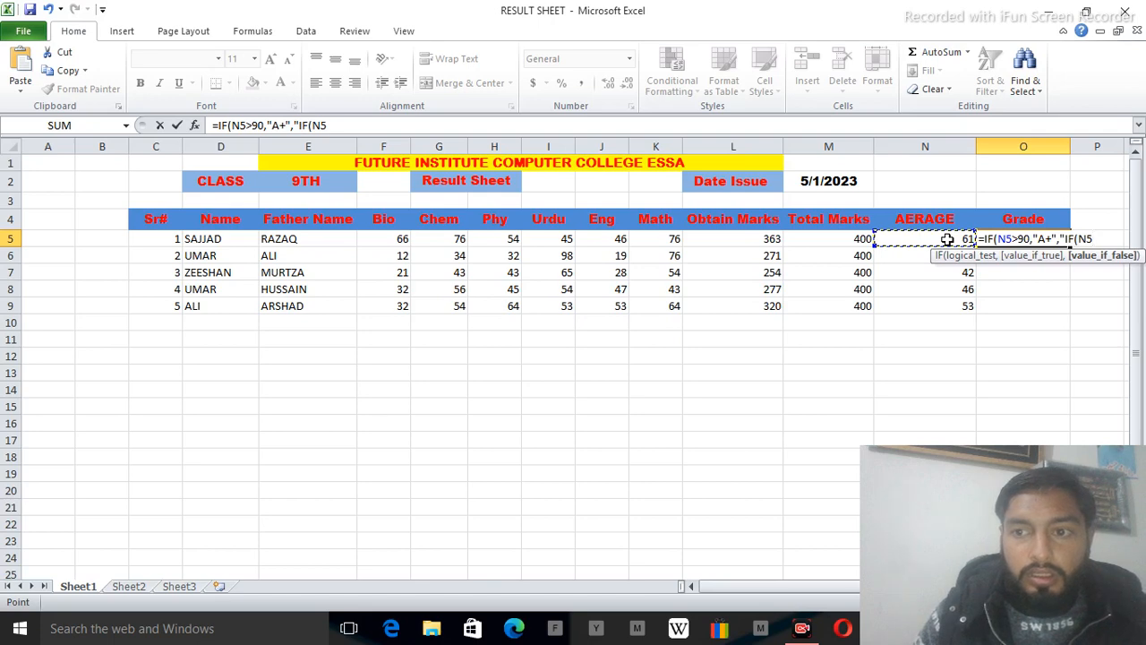
{"action": "type", "text": ","}
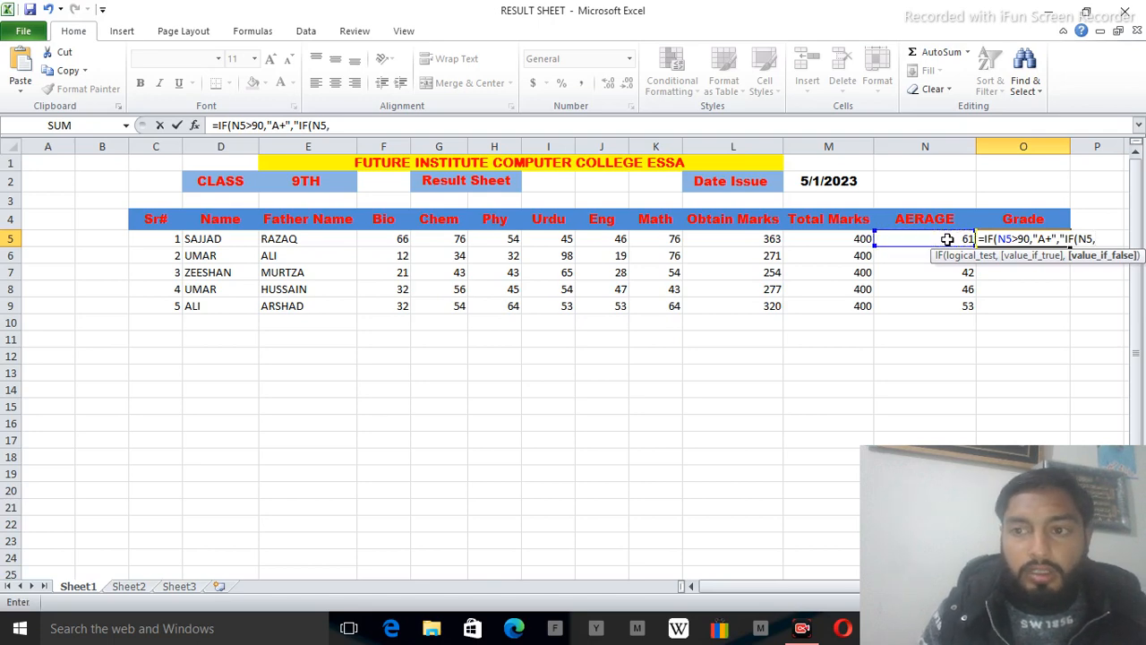
{"action": "key", "text": "BackSpace"}
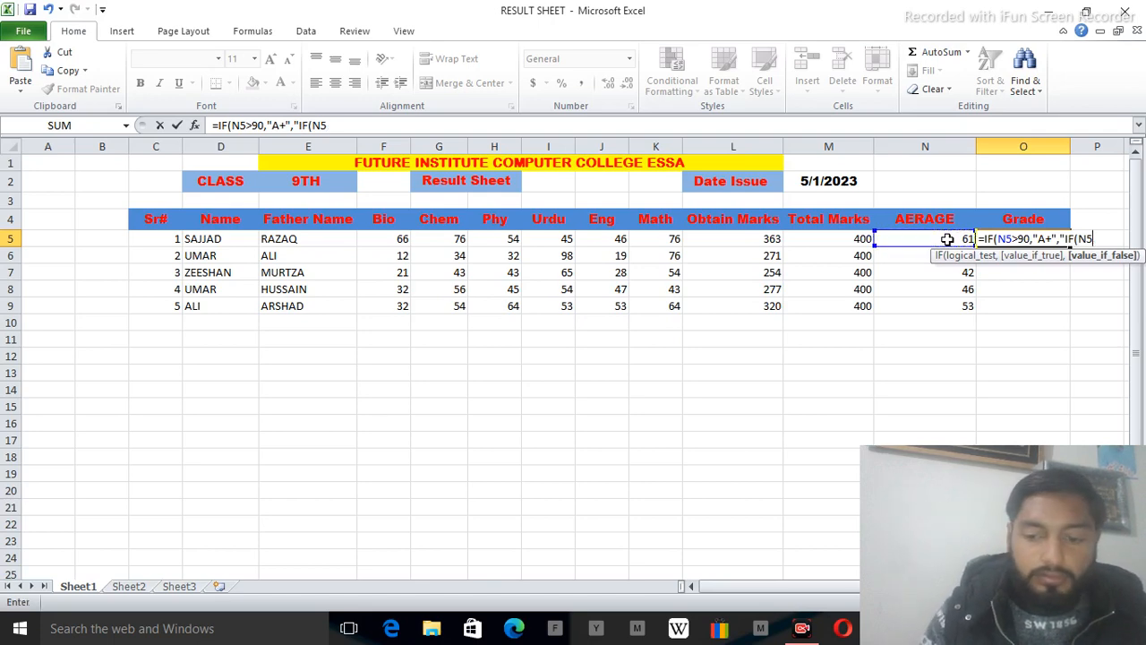
{"action": "type", "text": ">"}
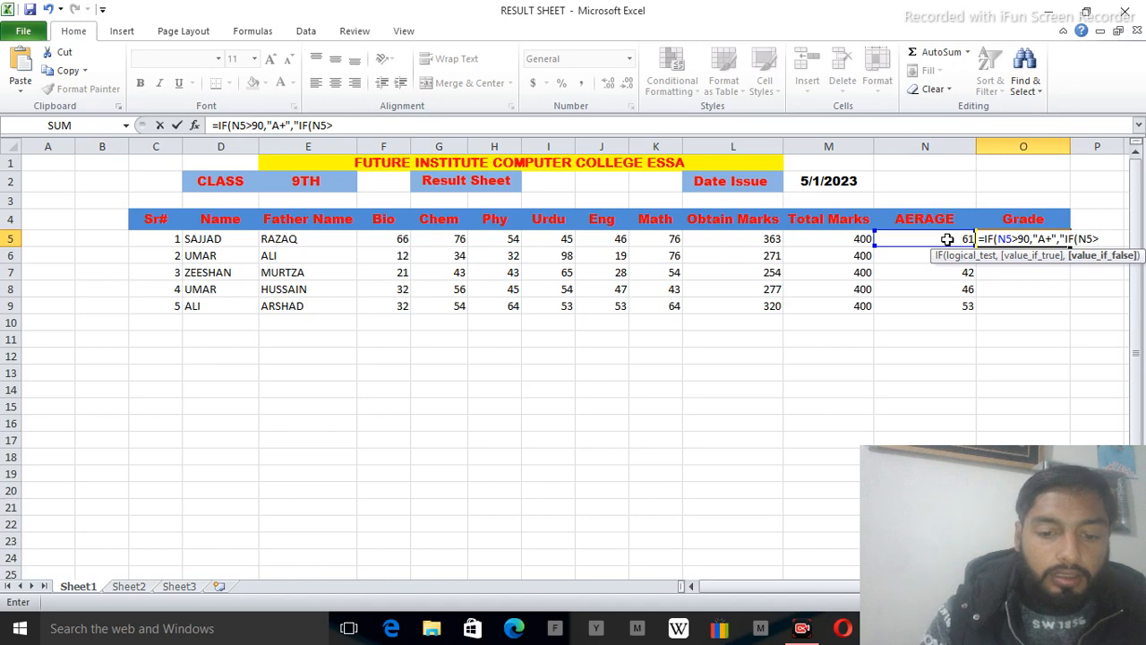
{"action": "type", "text": "80"}
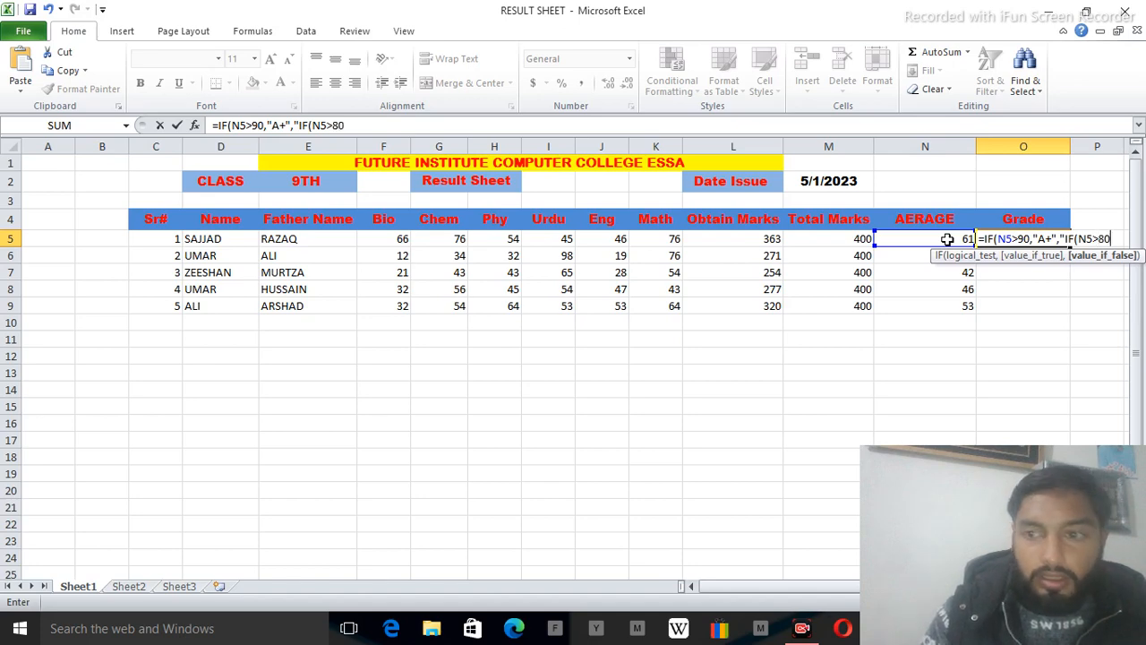
{"action": "type", "text": ","}
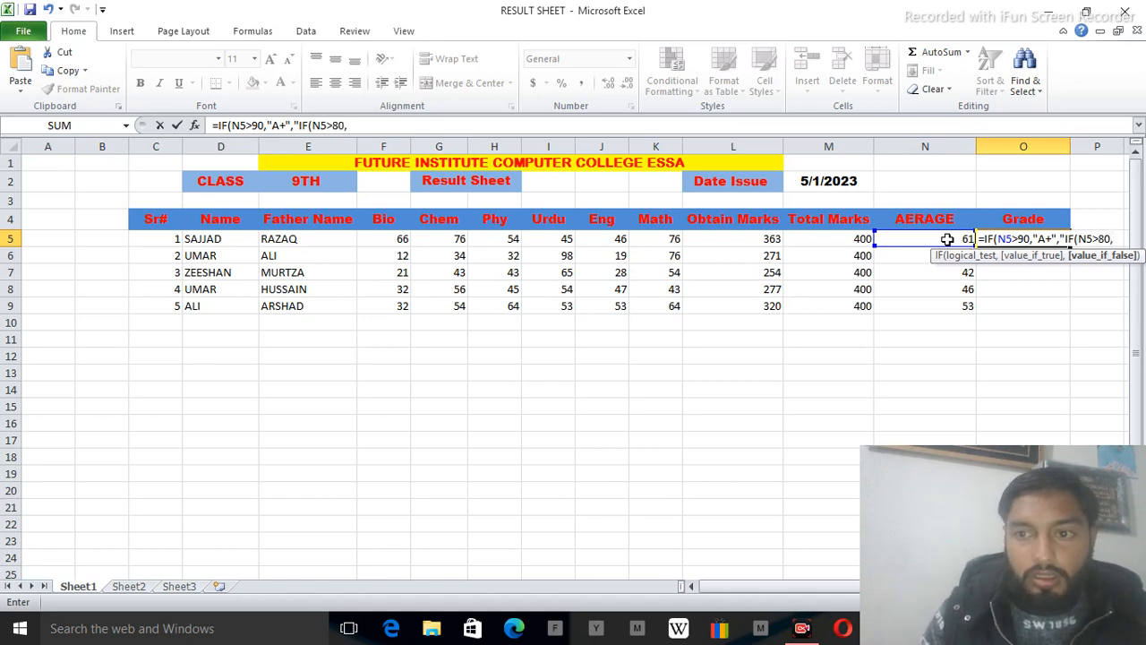
{"action": "type", "text": "\"A"}
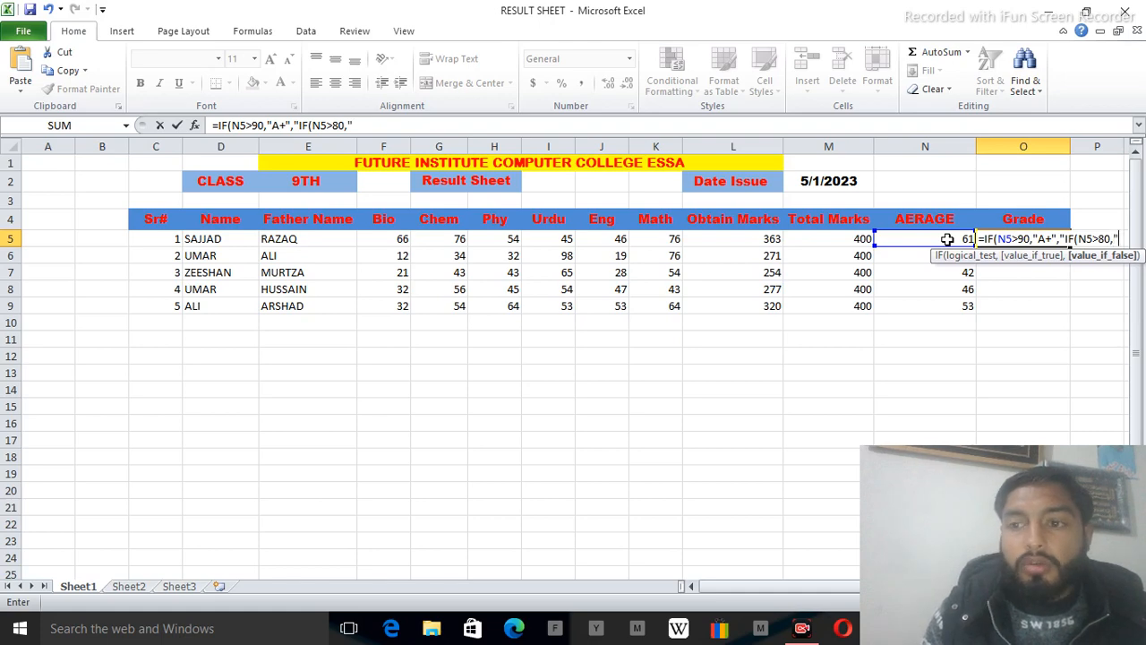
{"action": "type", "text": "\","}
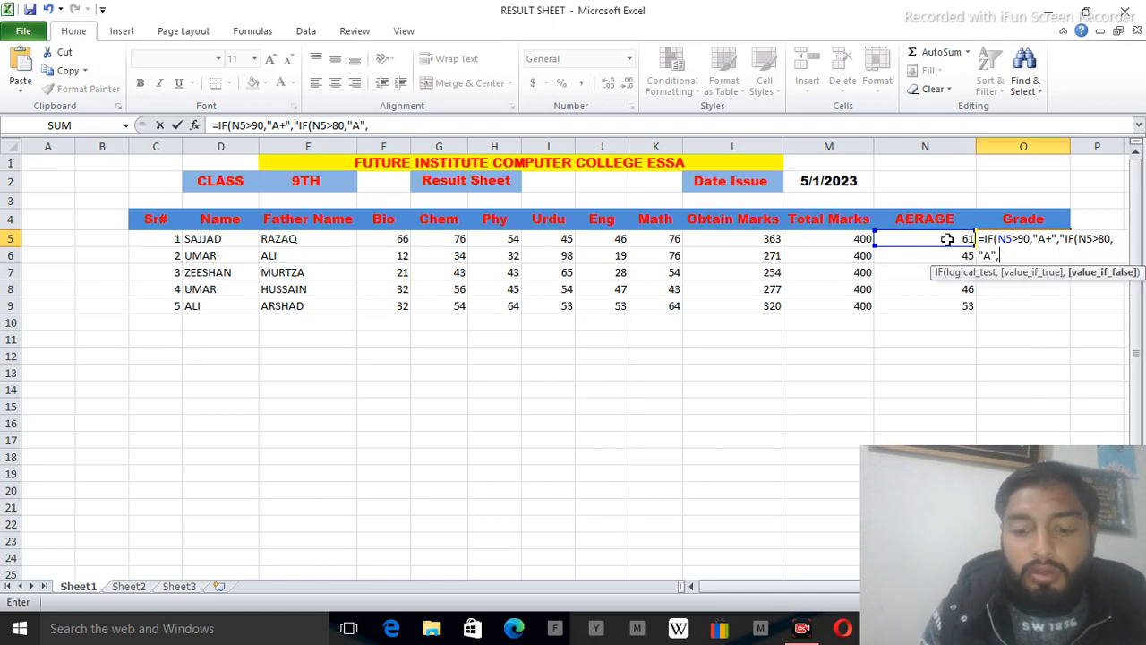
Extend the O5 formula with a third condition that grades an N5 average above 70 as B: IF(N5>70,"B".
{"action": "type", "text": "IF"}
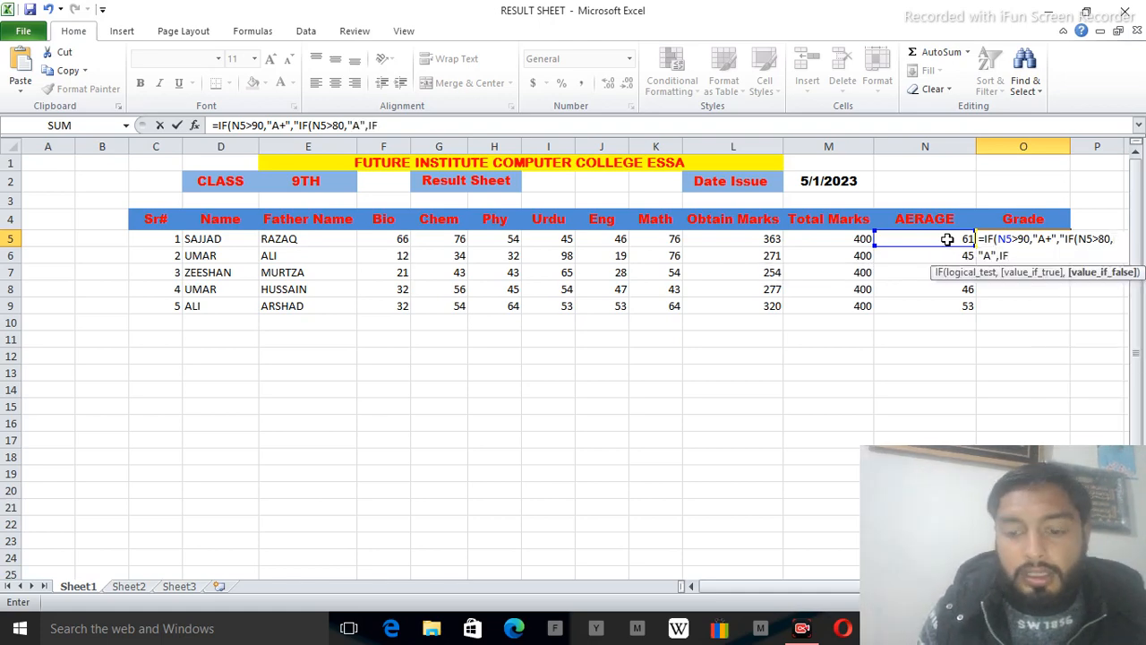
{"action": "type", "text": "("}
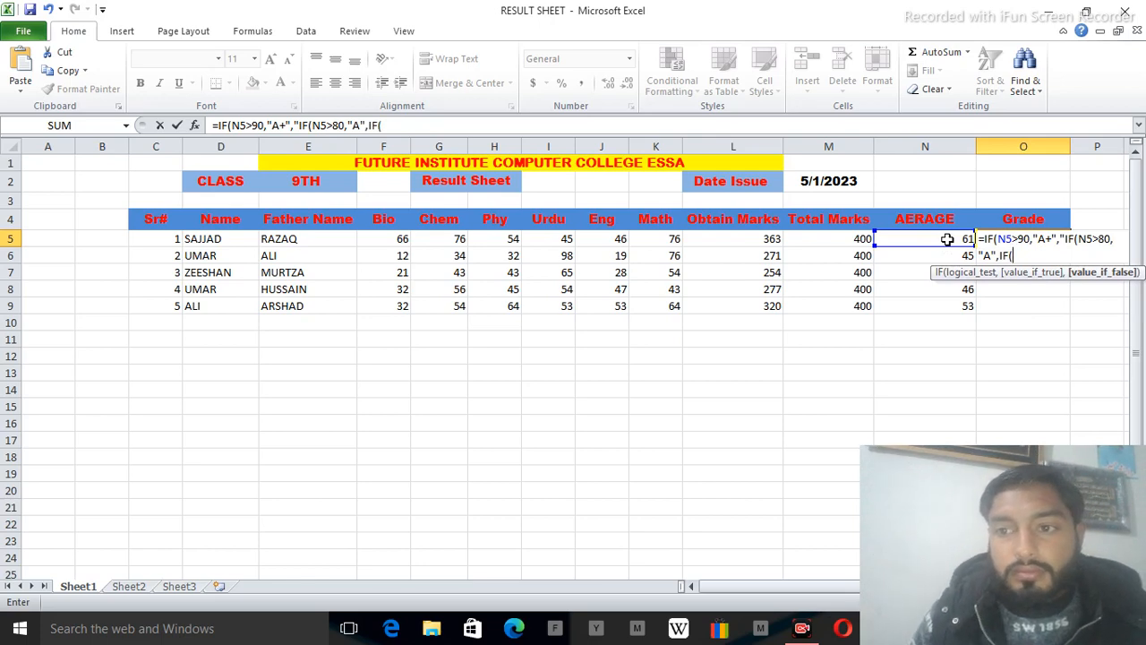
{"action": "left_click", "coordinate": [946, 239]}
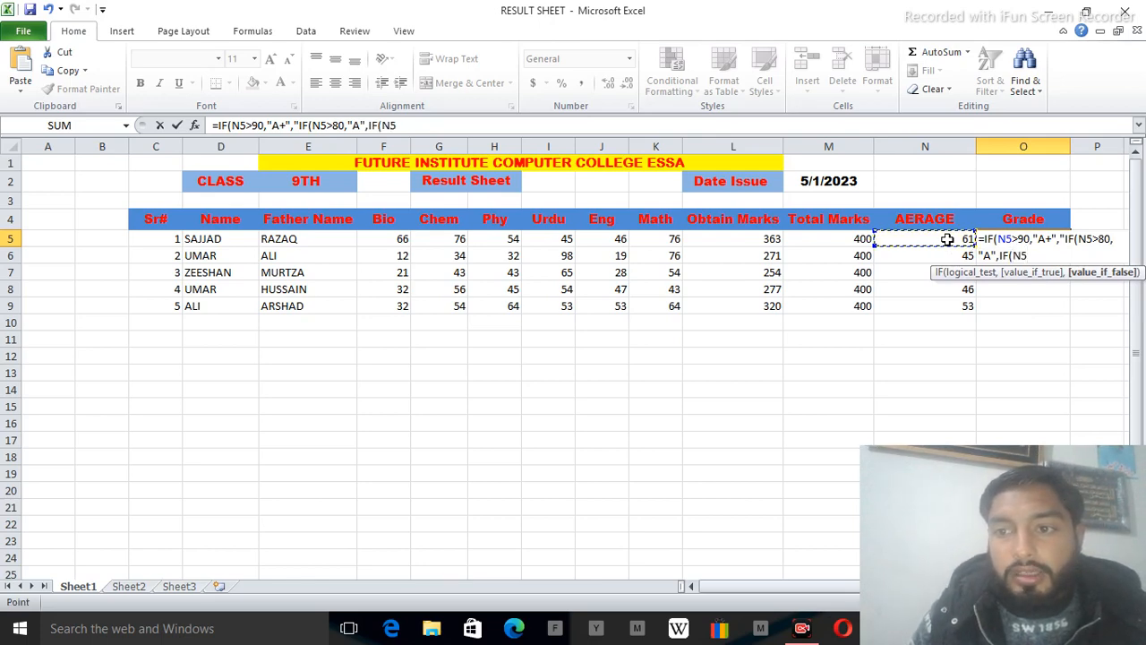
{"action": "type", "text": ">"}
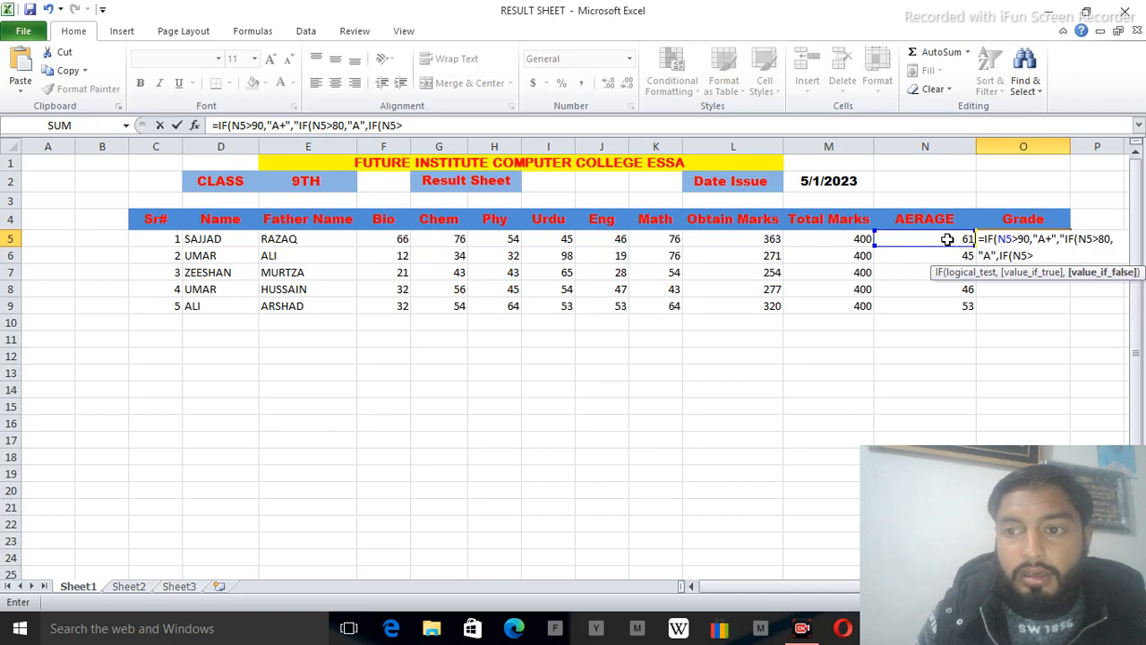
{"action": "type", "text": ","}
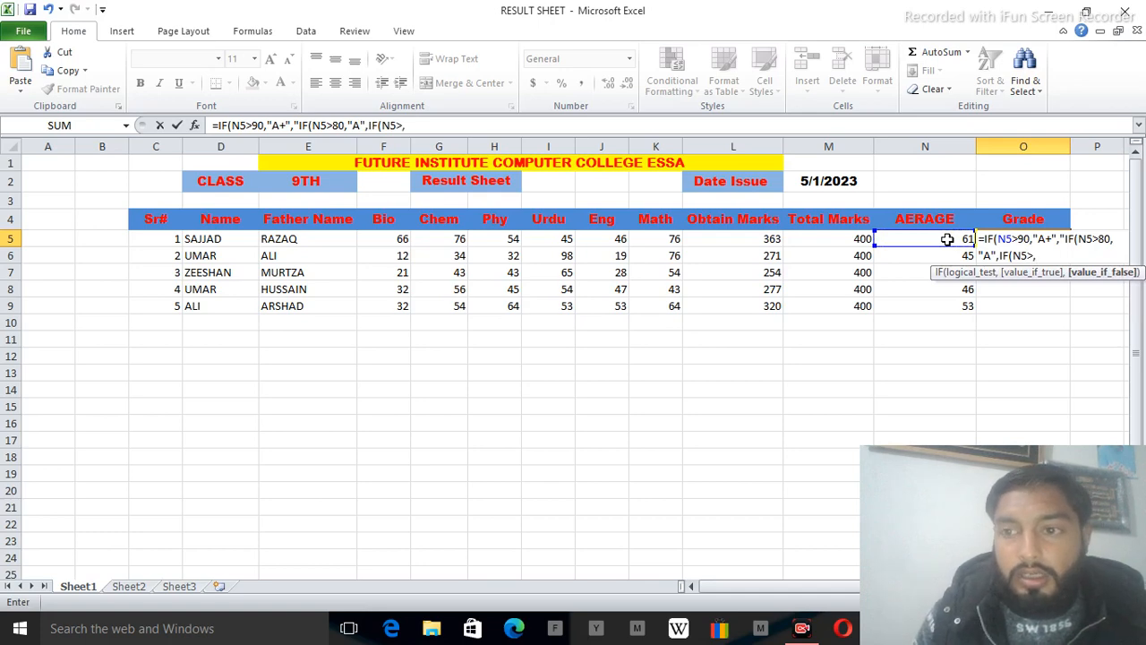
{"action": "key", "text": "BackSpace"}
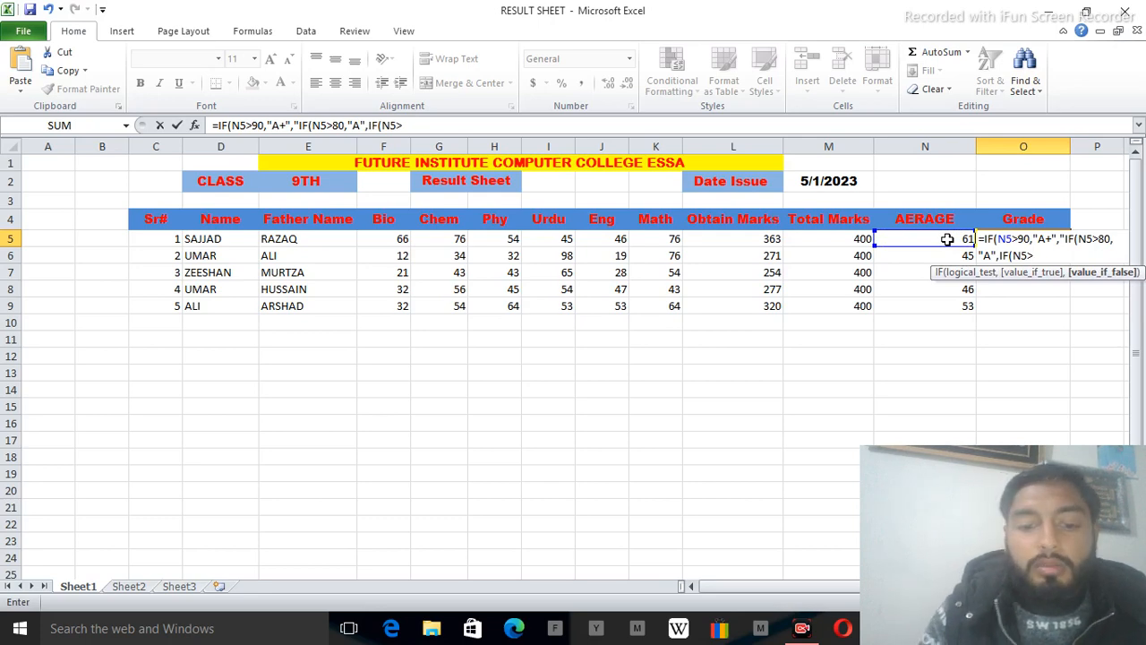
{"action": "type", "text": "70"}
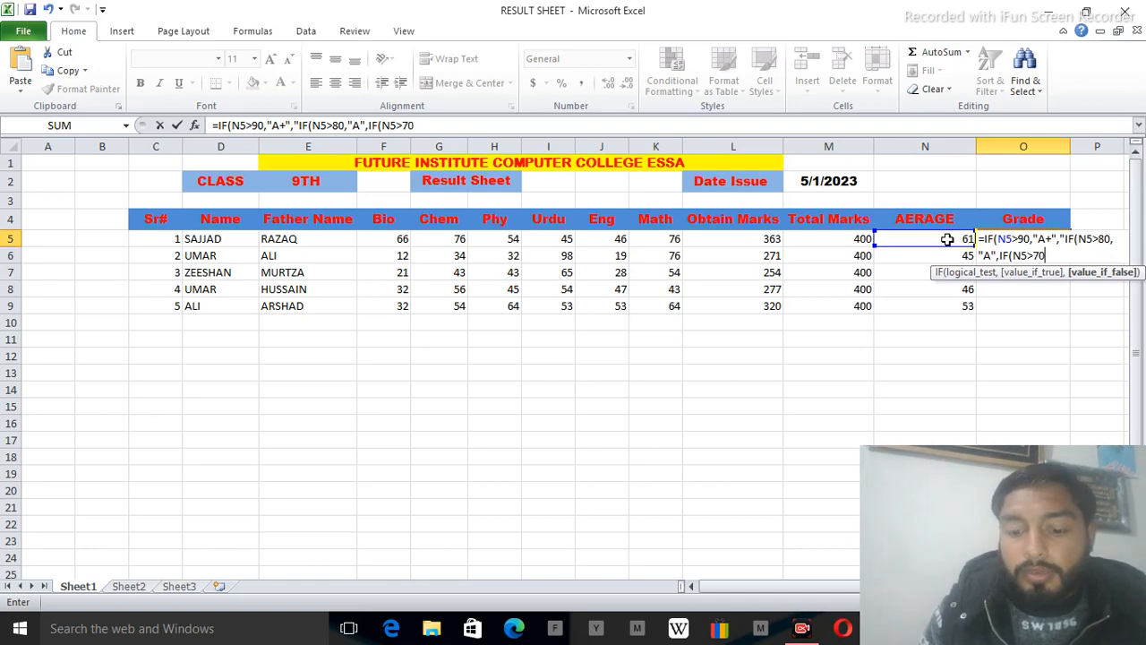
{"action": "type", "text": ","}
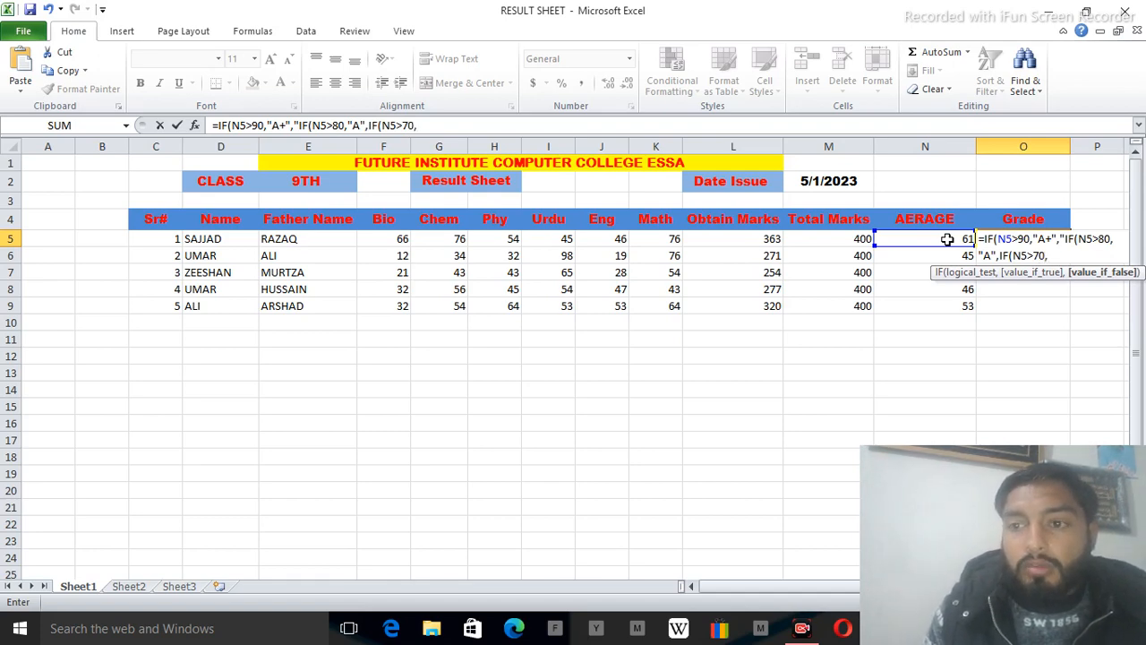
{"action": "type", "text": "\""}
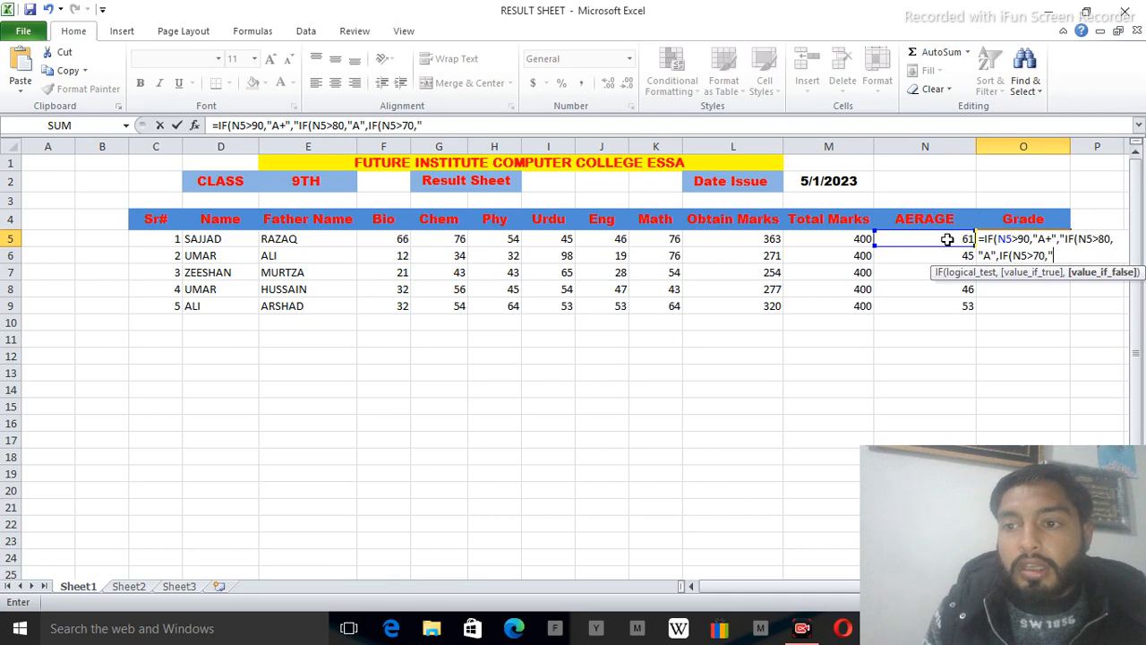
{"action": "type", "text": "B"}
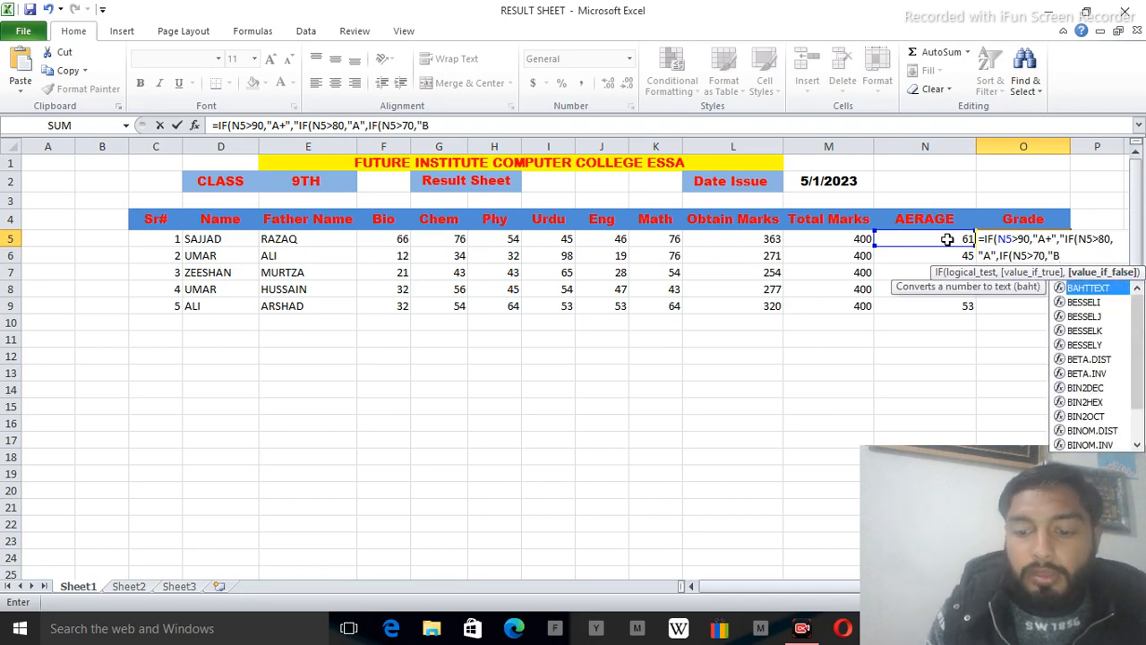
Add a fourth nested condition to the O5 formula that grades an N5 average above 60 as C: IF(N5>60,"C".
{"action": "type", "text": "\",IF"}
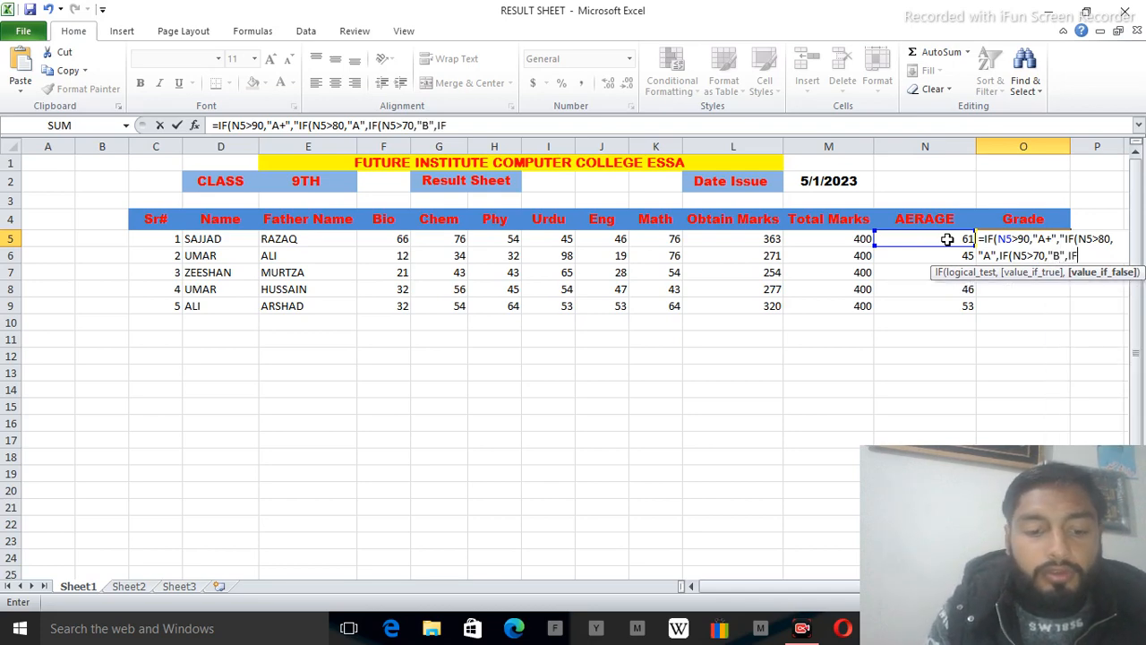
{"action": "type", "text": "("}
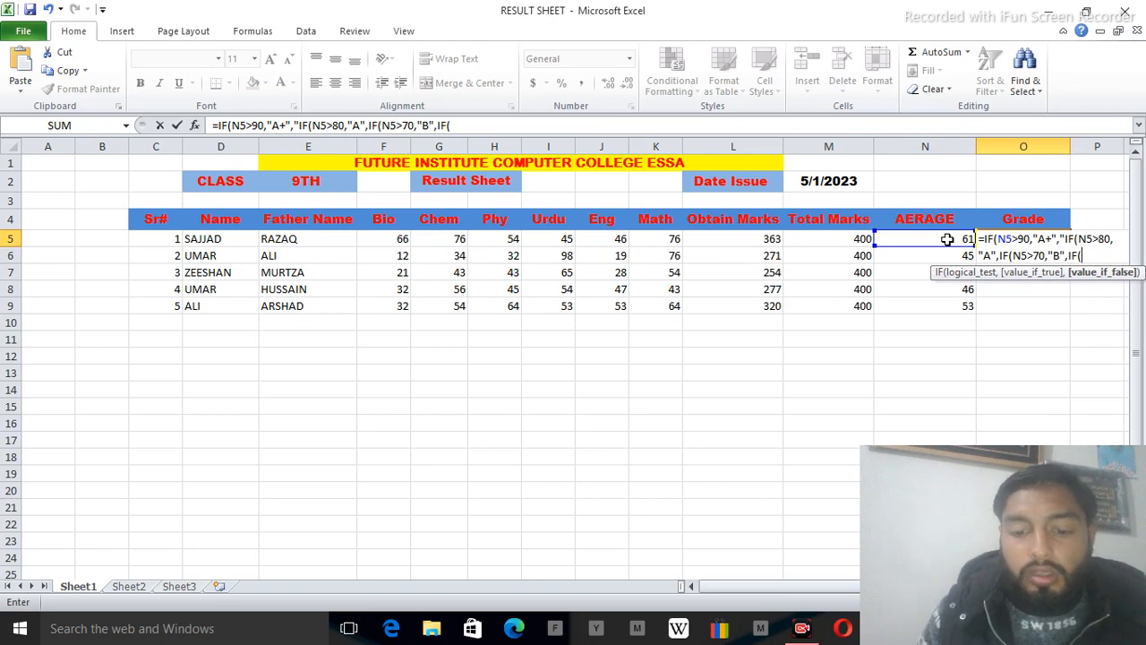
{"action": "left_click", "coordinate": [946, 239]}
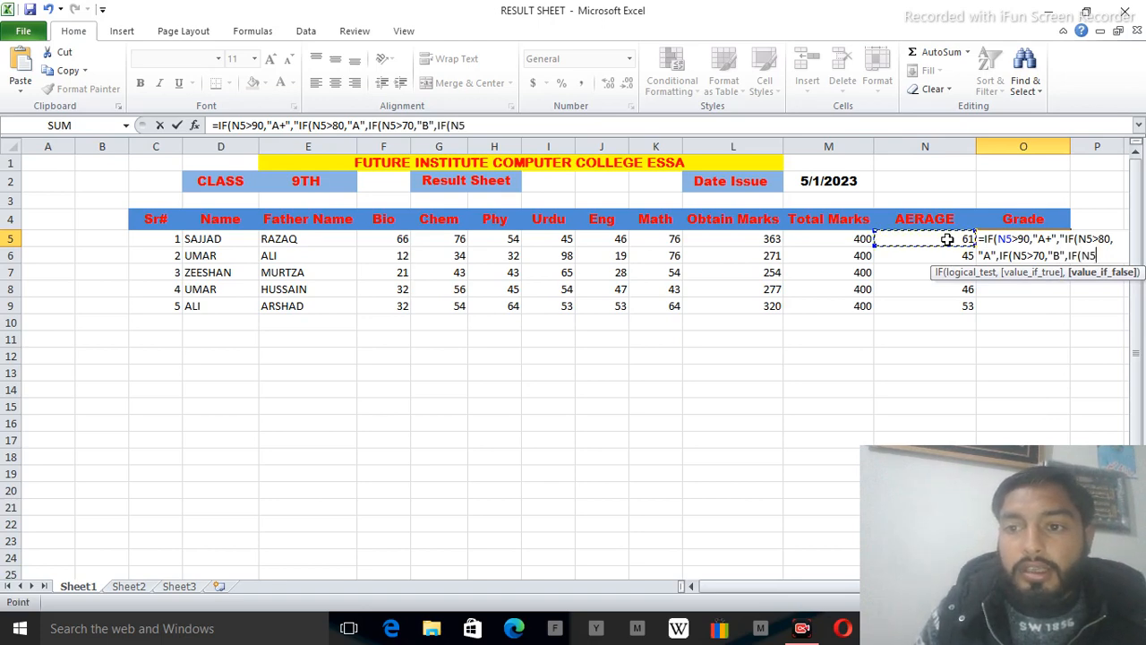
{"action": "type", "text": ">"}
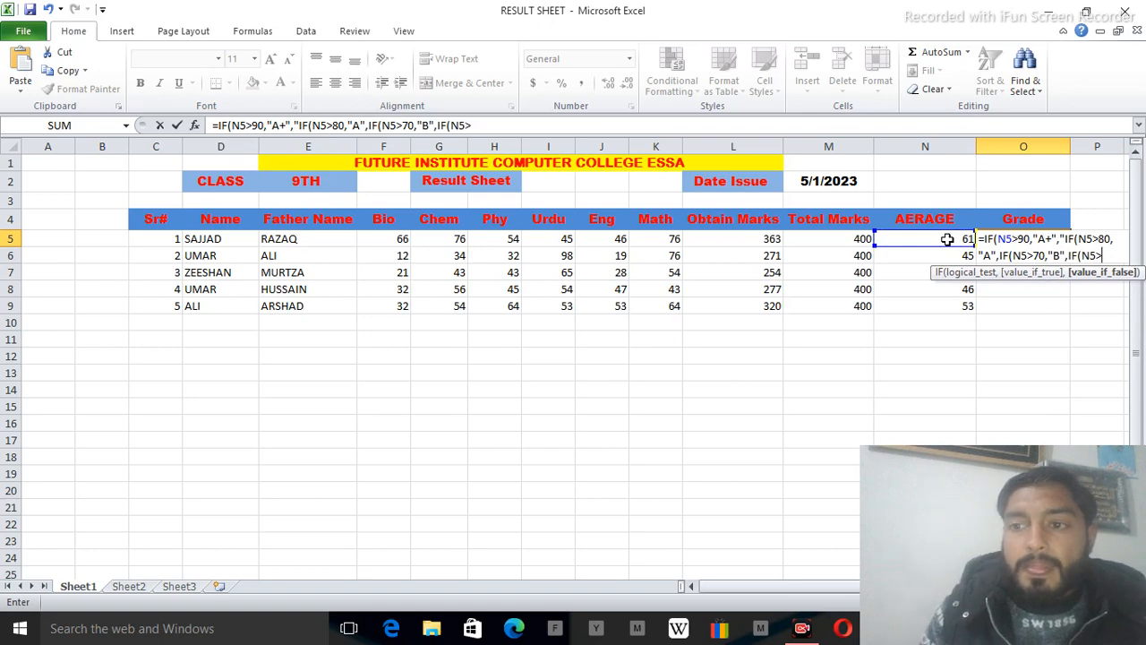
{"action": "type", "text": "6"}
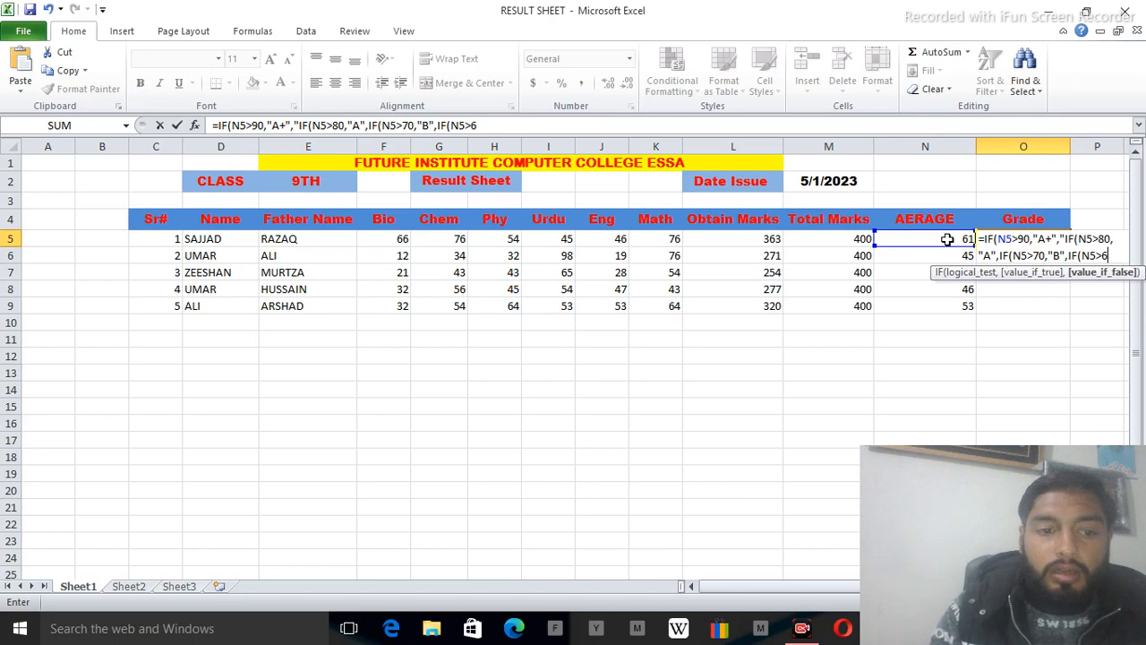
{"action": "type", "text": "0"}
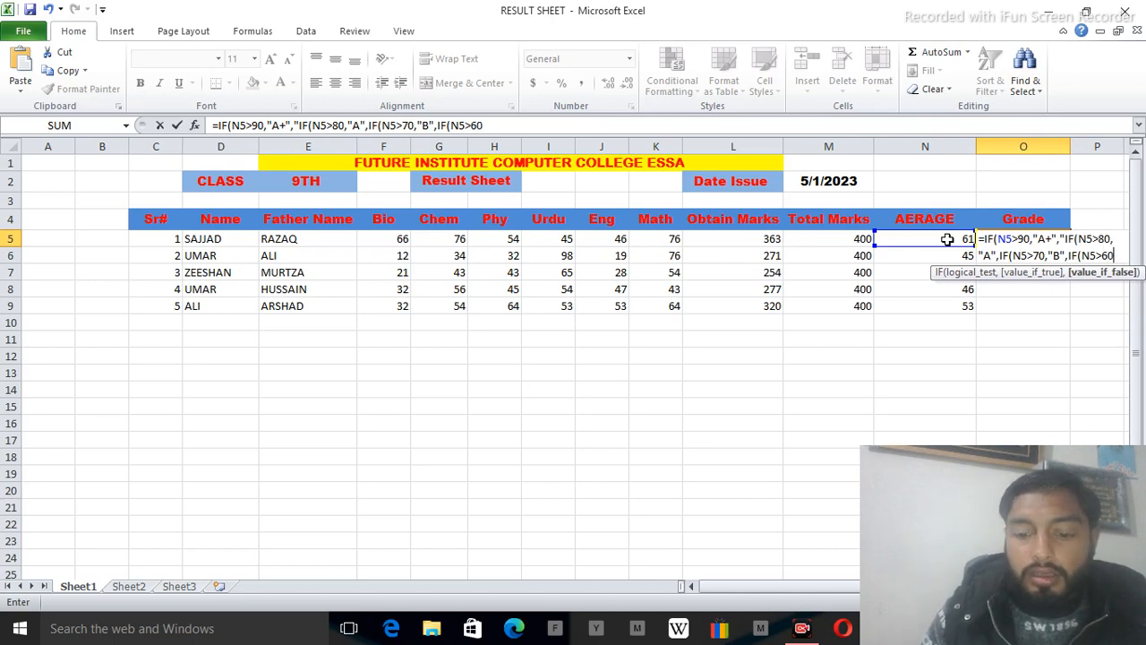
{"action": "type", "text": ","}
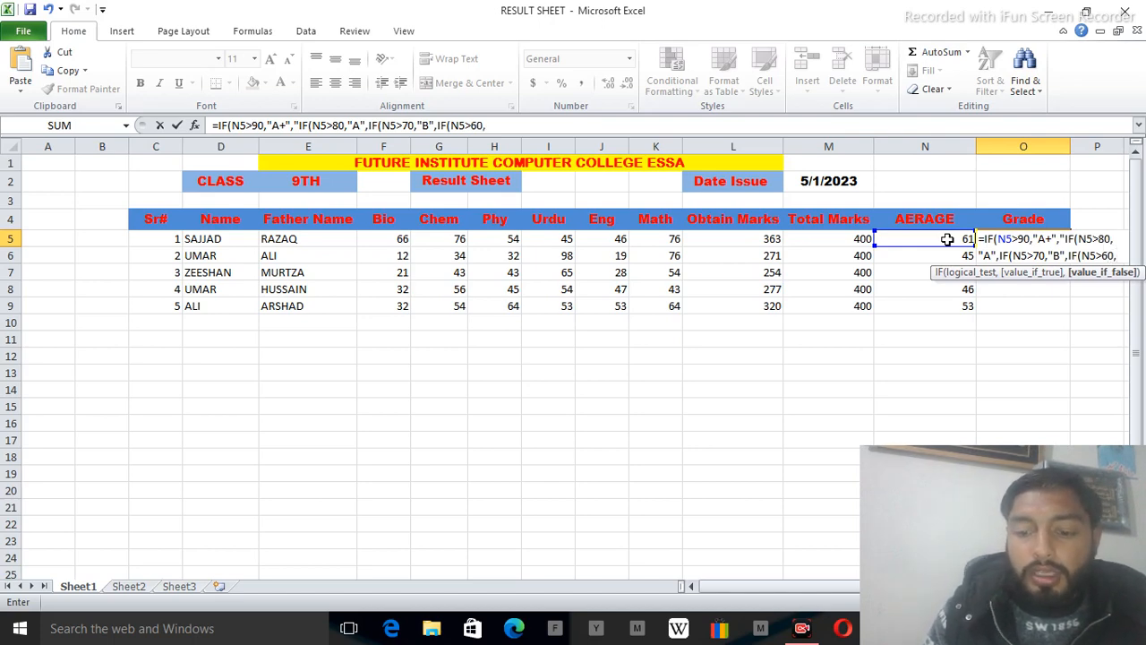
{"action": "type", "text": "\""}
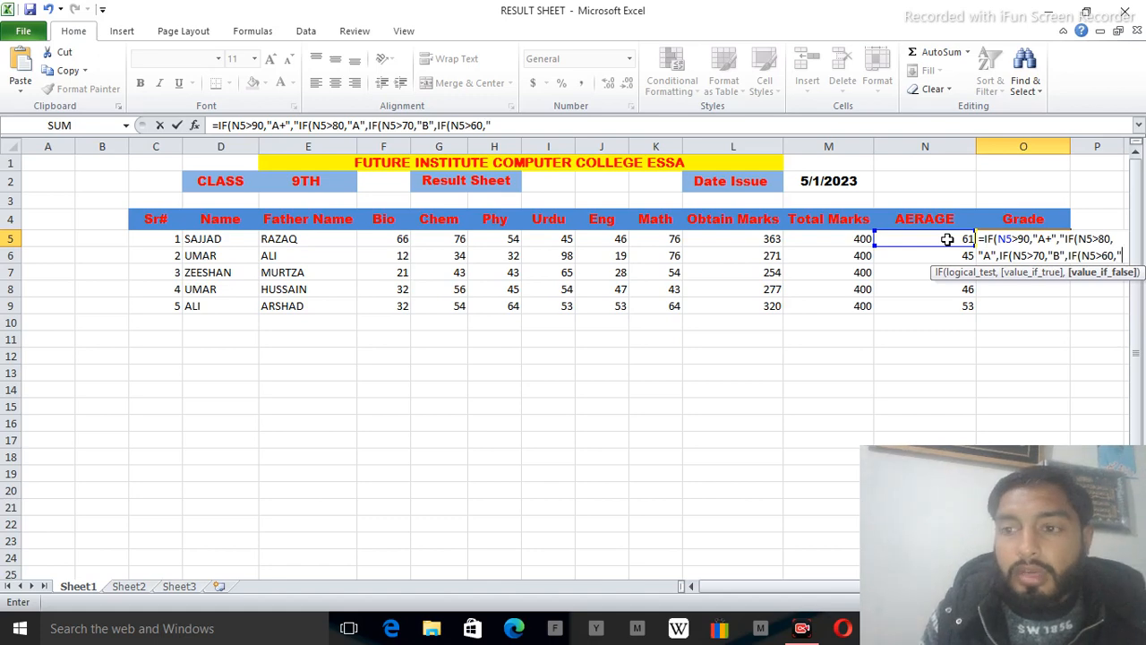
{"action": "type", "text": "C"}
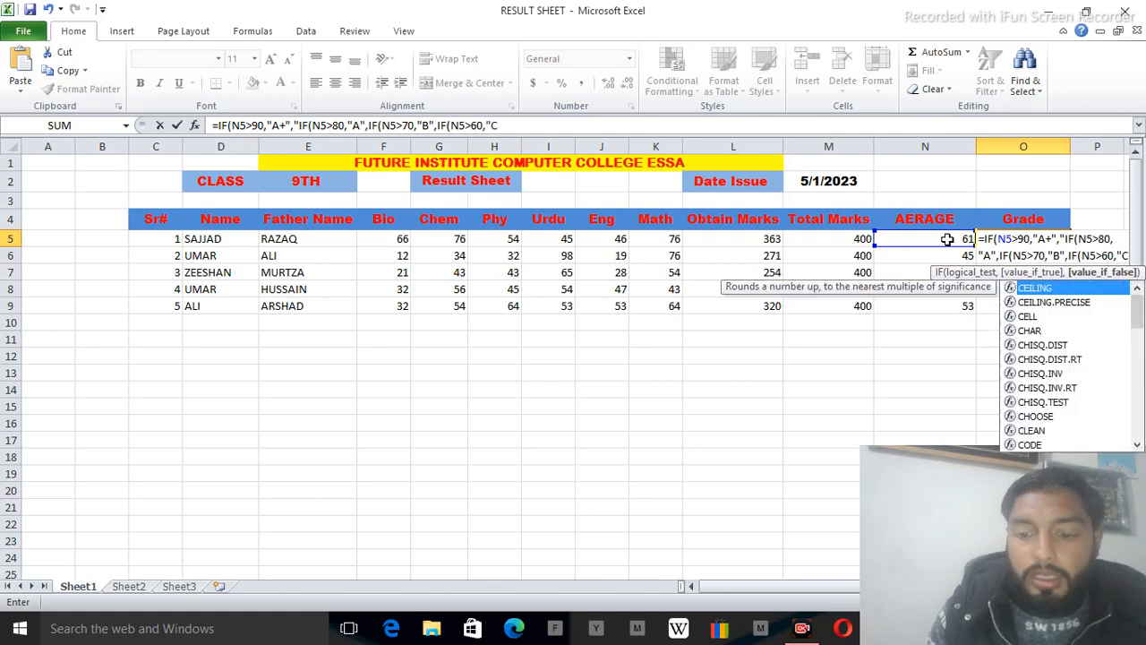
Add a fifth nested condition to the O5 formula that grades an N5 average above 50 as D: IF(N5>50,"D",.
{"action": "type", "text": "\",IG"}
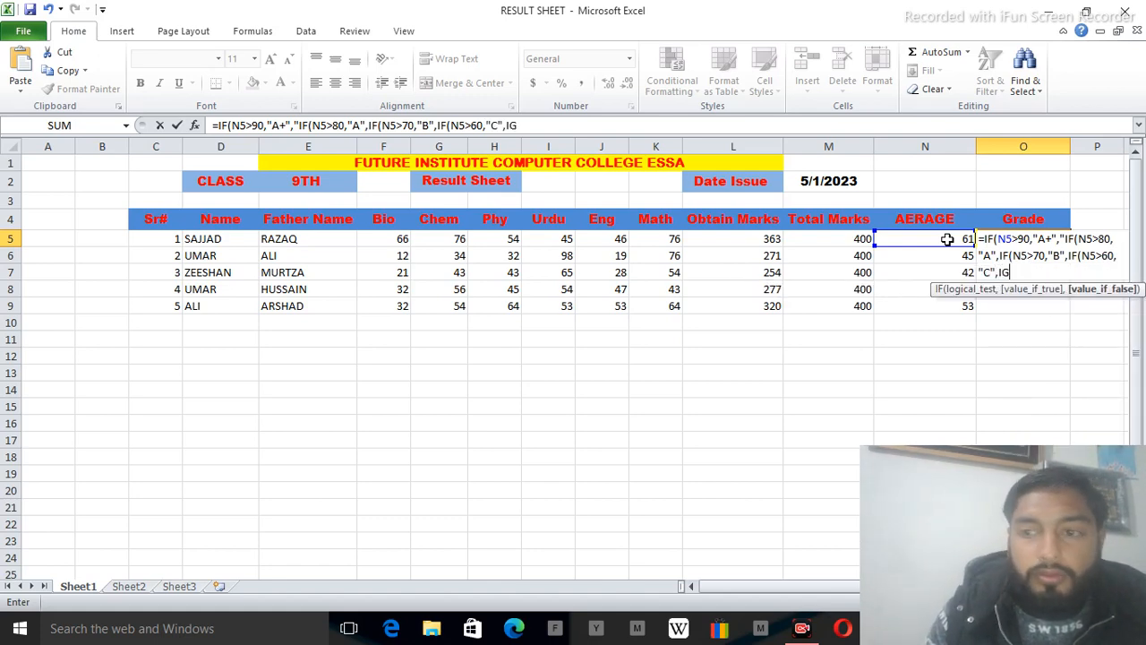
{"action": "key", "text": "BackSpace"}
{"action": "type", "text": "F("}
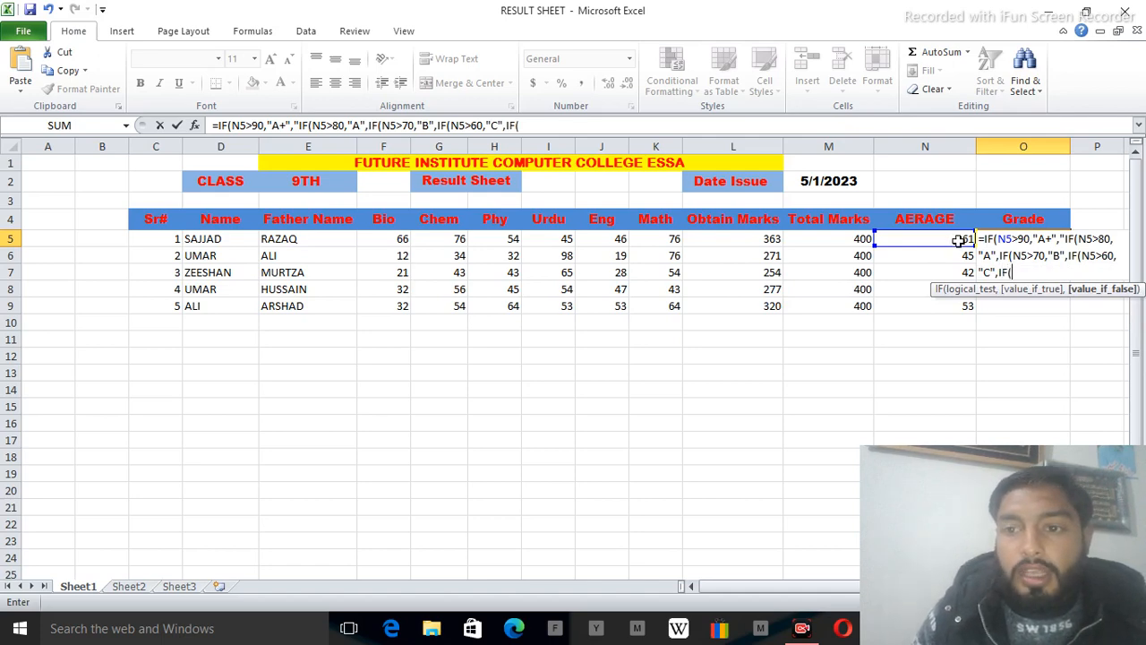
{"action": "left_click", "coordinate": [924, 237]}
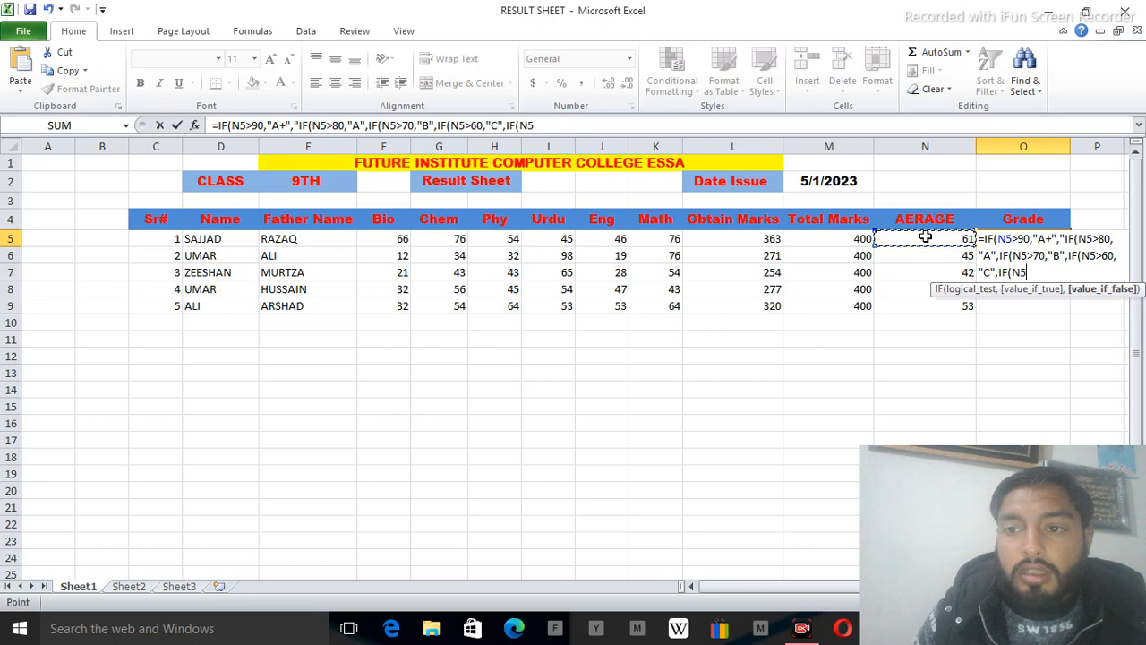
{"action": "type", "text": ">"}
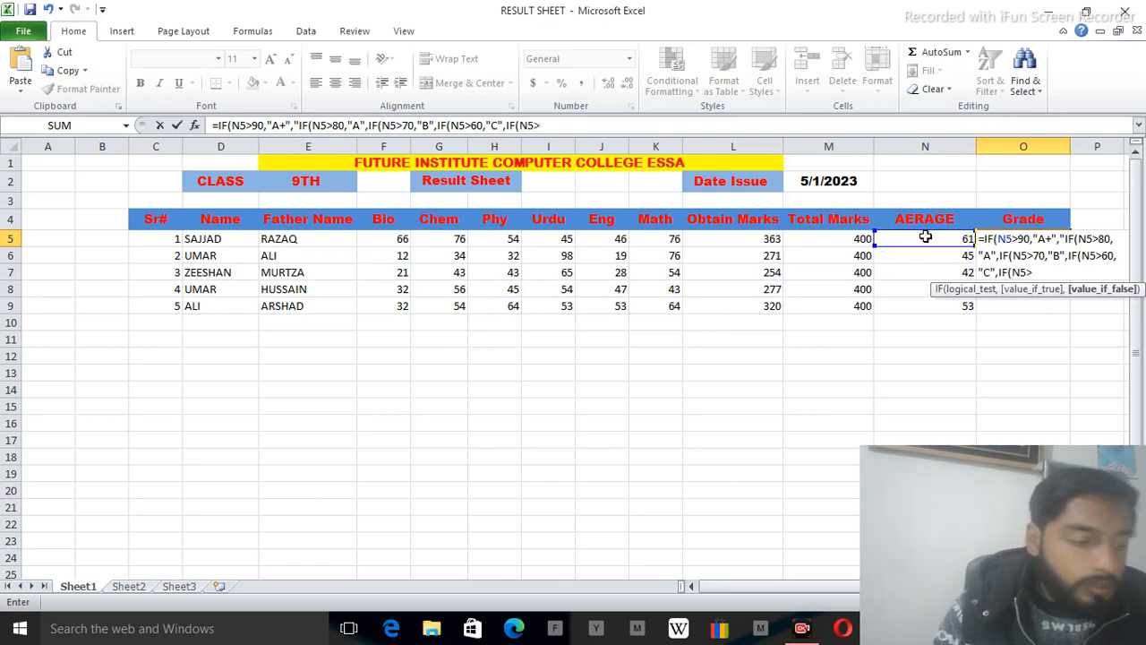
{"action": "type", "text": "50,\""}
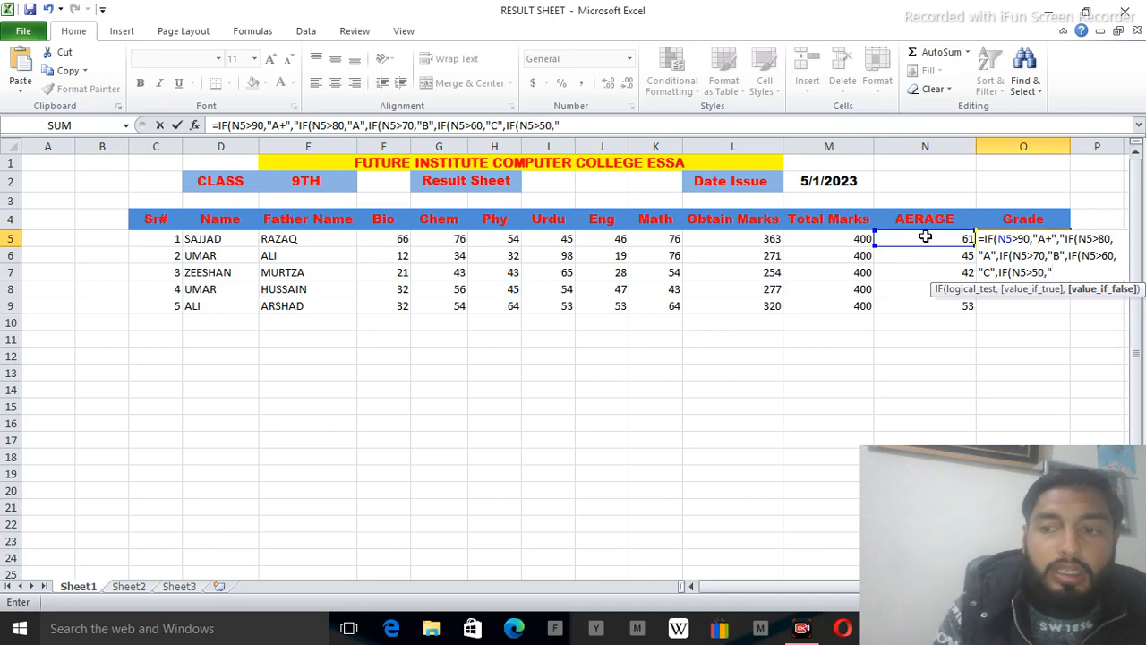
{"action": "type", "text": "D\""}
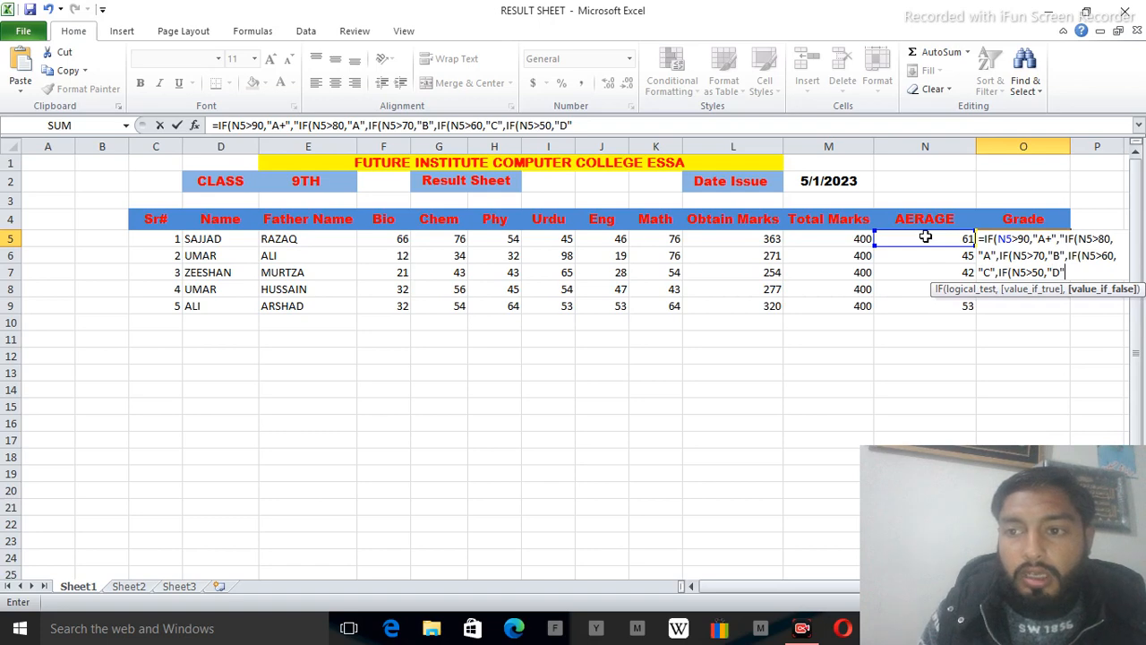
{"action": "type", "text": ","}
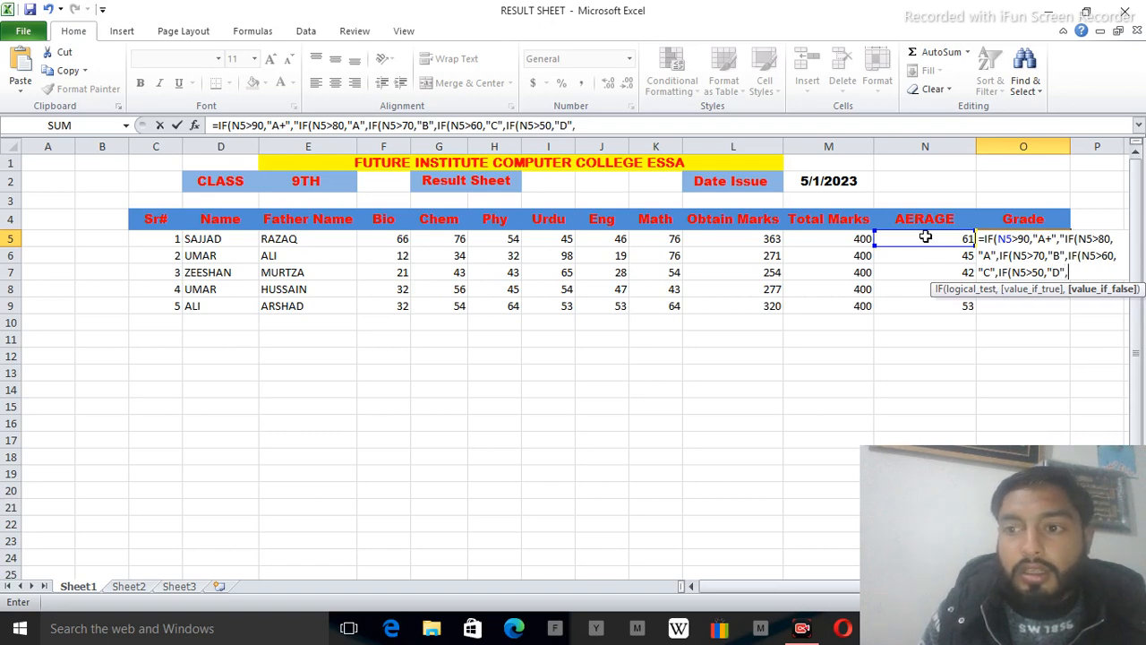
Add a sixth nested condition to the O5 formula that returns Fail for an N5 average above 40: IF(N5>40,"Fail".
{"action": "type", "text": "IF("}
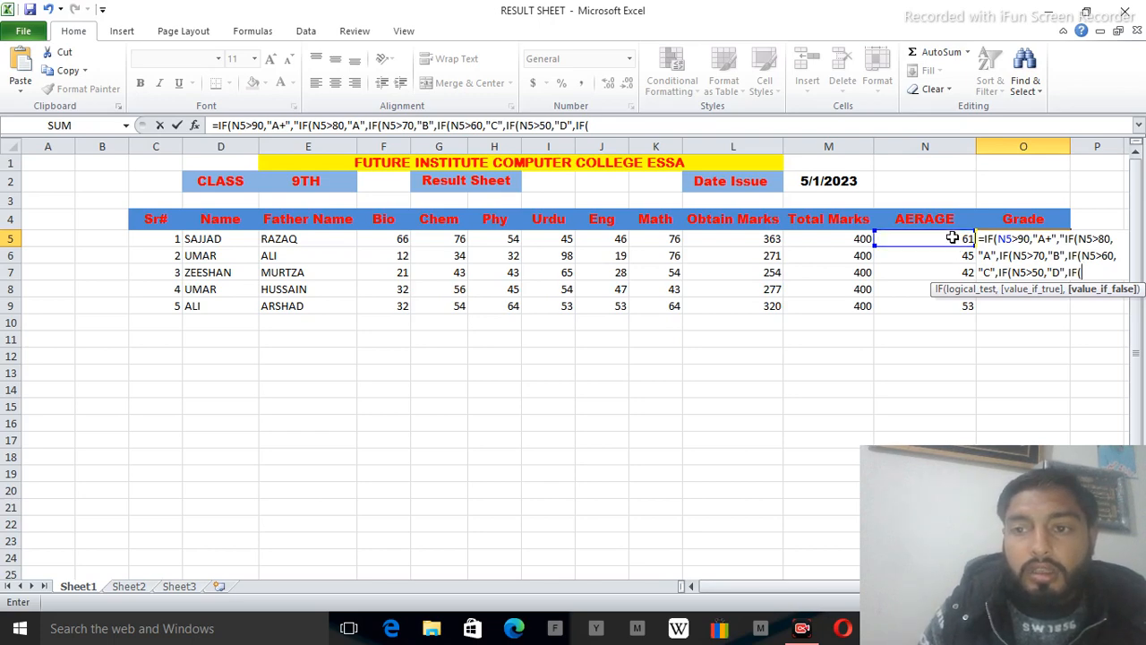
{"action": "left_click", "coordinate": [952, 238]}
{"action": "type", "text": ">"}
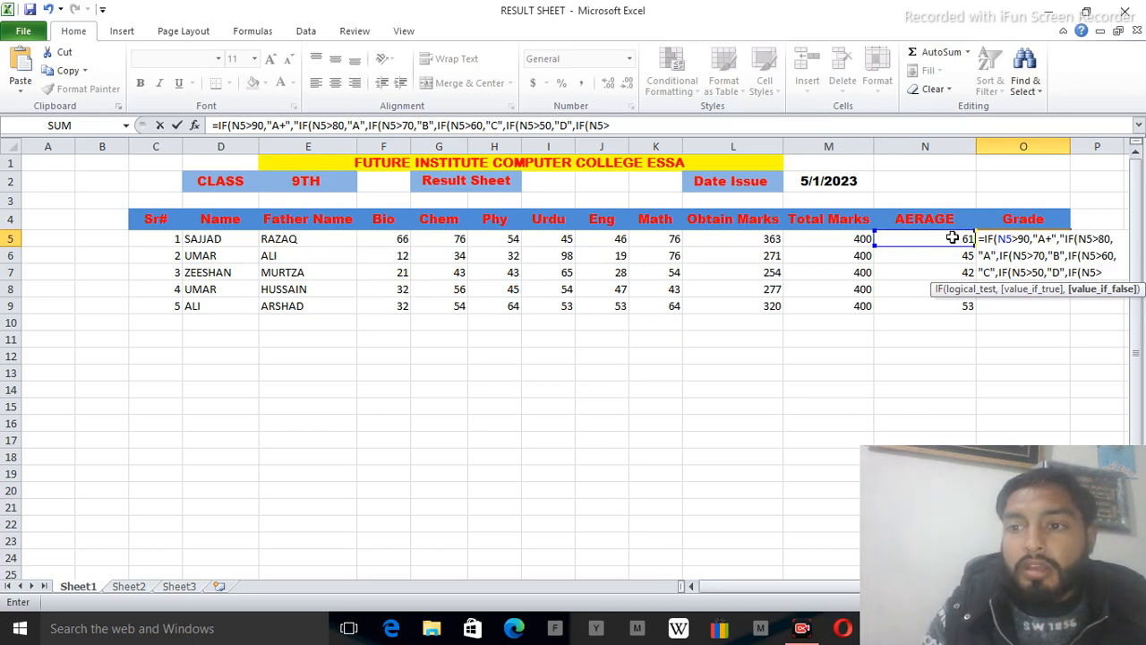
{"action": "type", "text": "40,"}
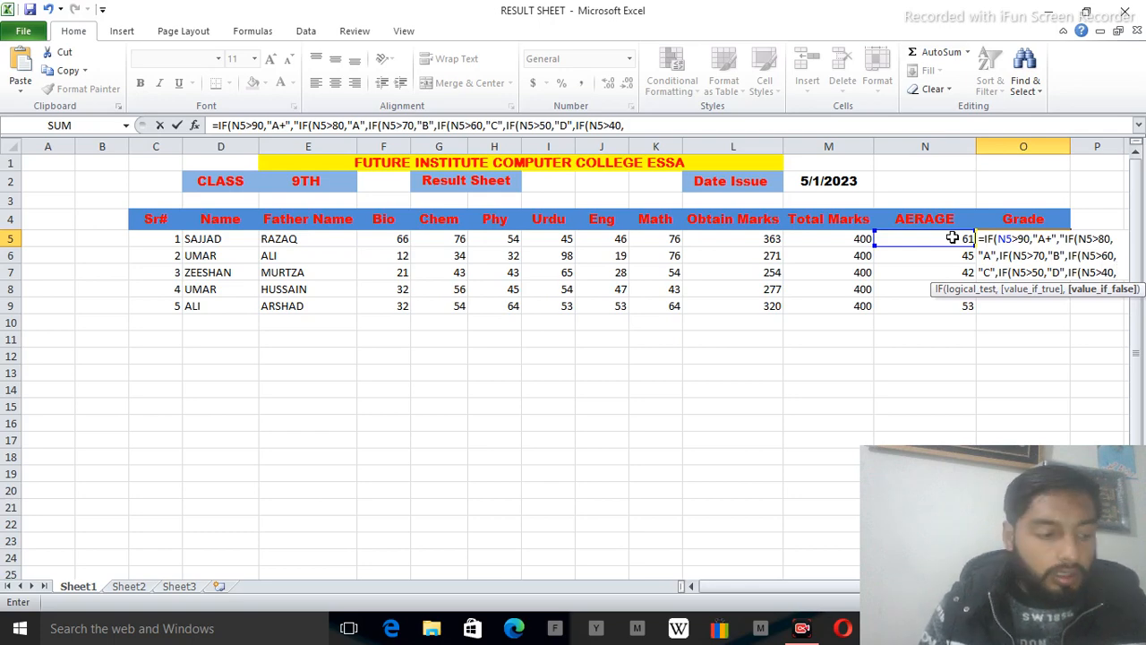
{"action": "type", "text": "\""}
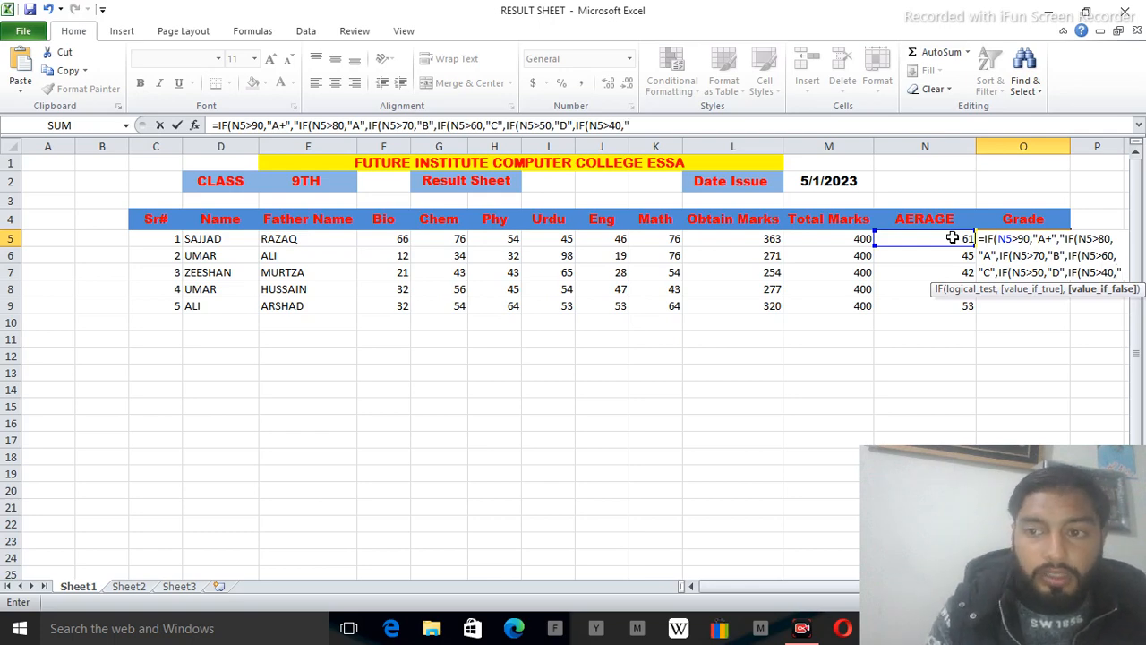
{"action": "type", "text": "Fail"}
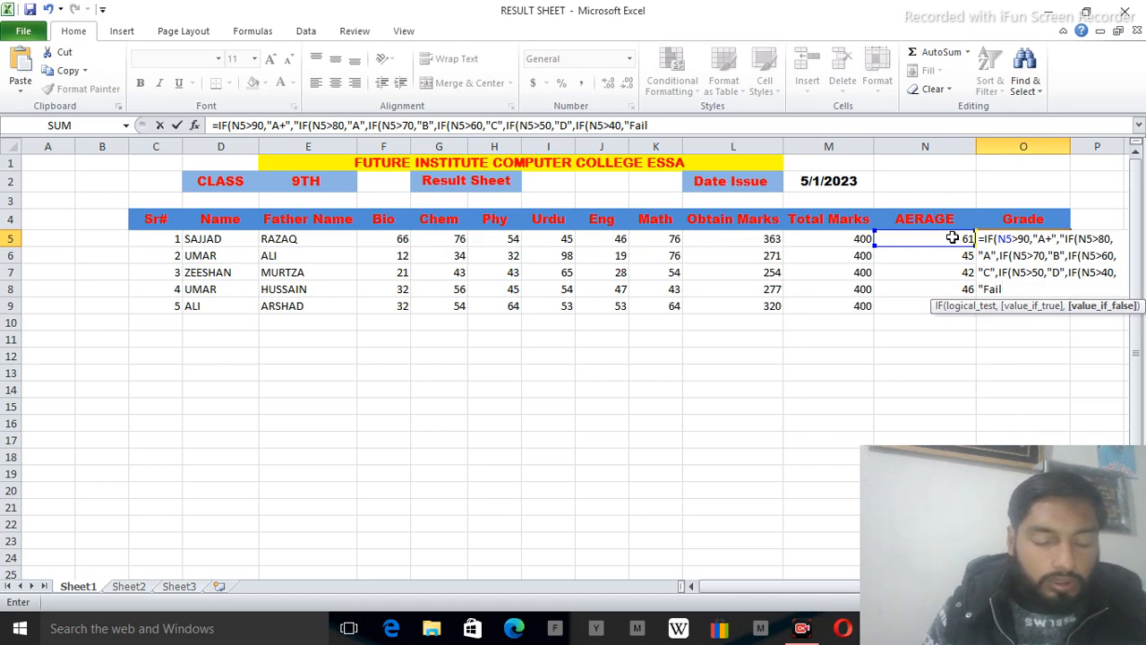
{"action": "type", "text": "\""}
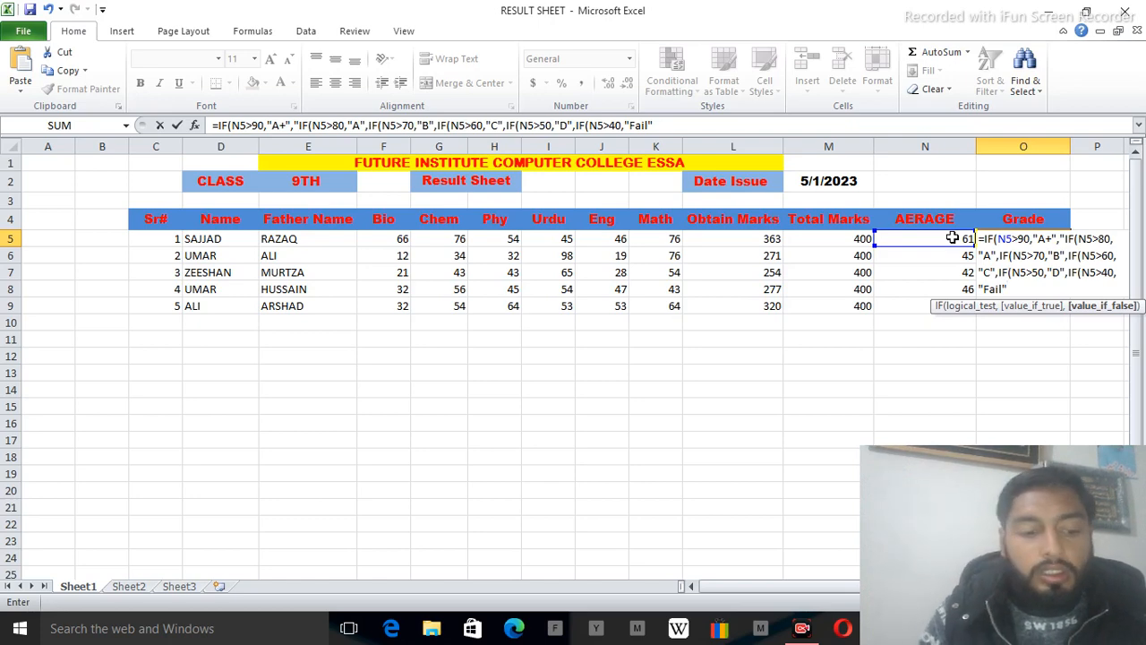
Close the nested IF formula in O5 with six closing parentheses and try to enter it, dismissing any alert.
{"action": "type", "text": "))))"}
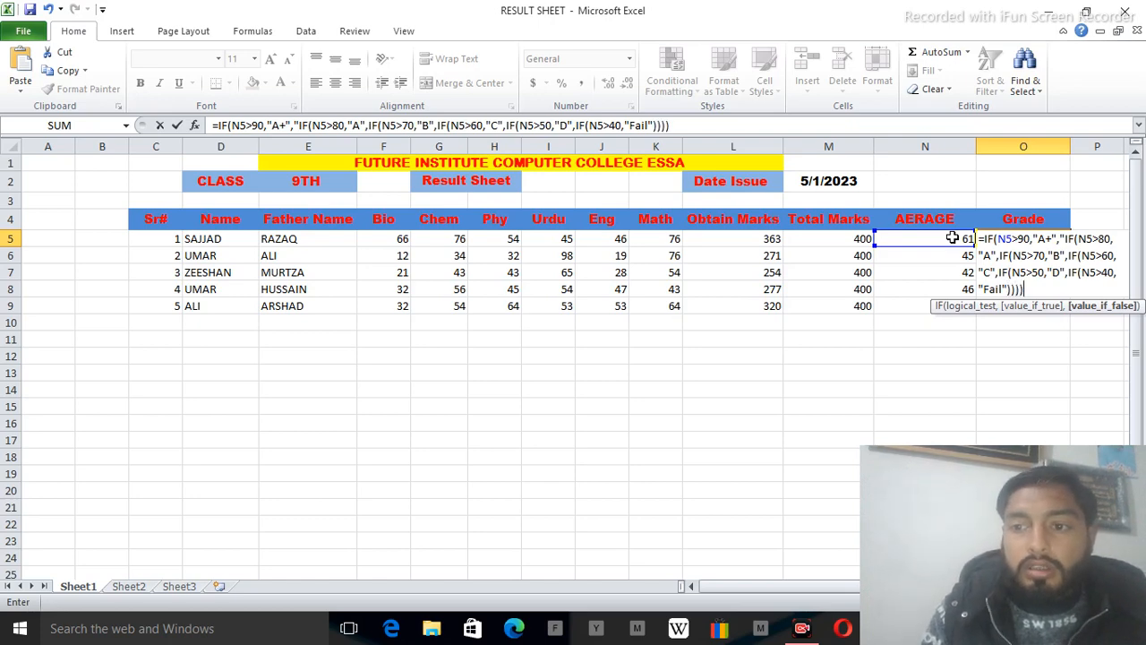
{"action": "type", "text": "))"}
{"action": "key", "text": "Return"}
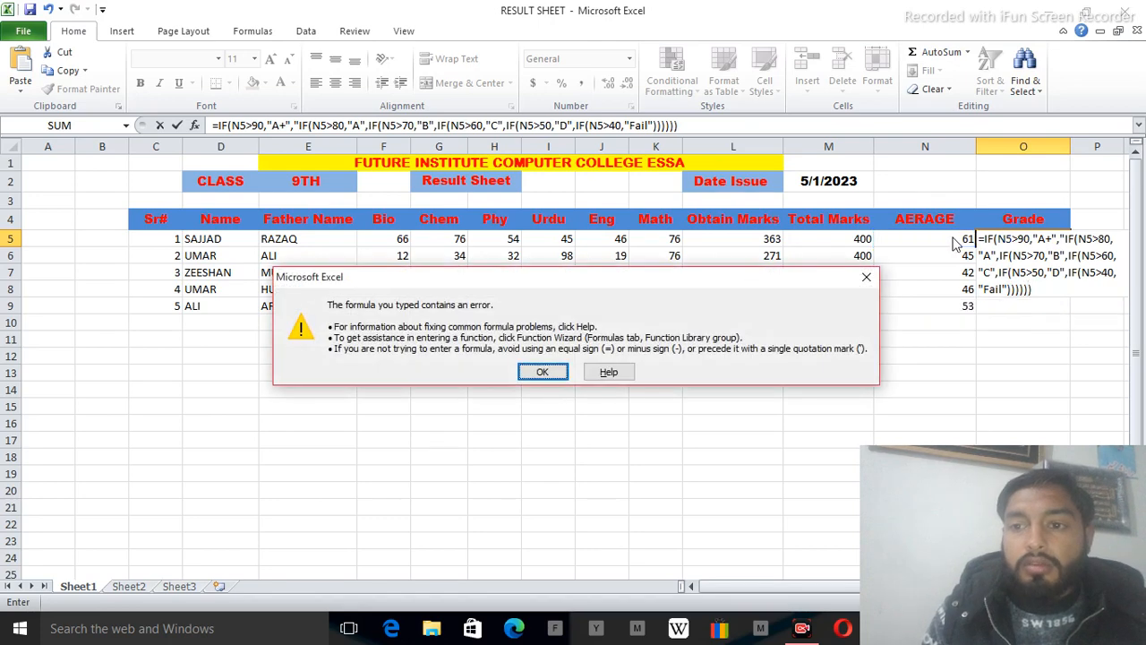
{"action": "left_click", "coordinate": [543, 371]}
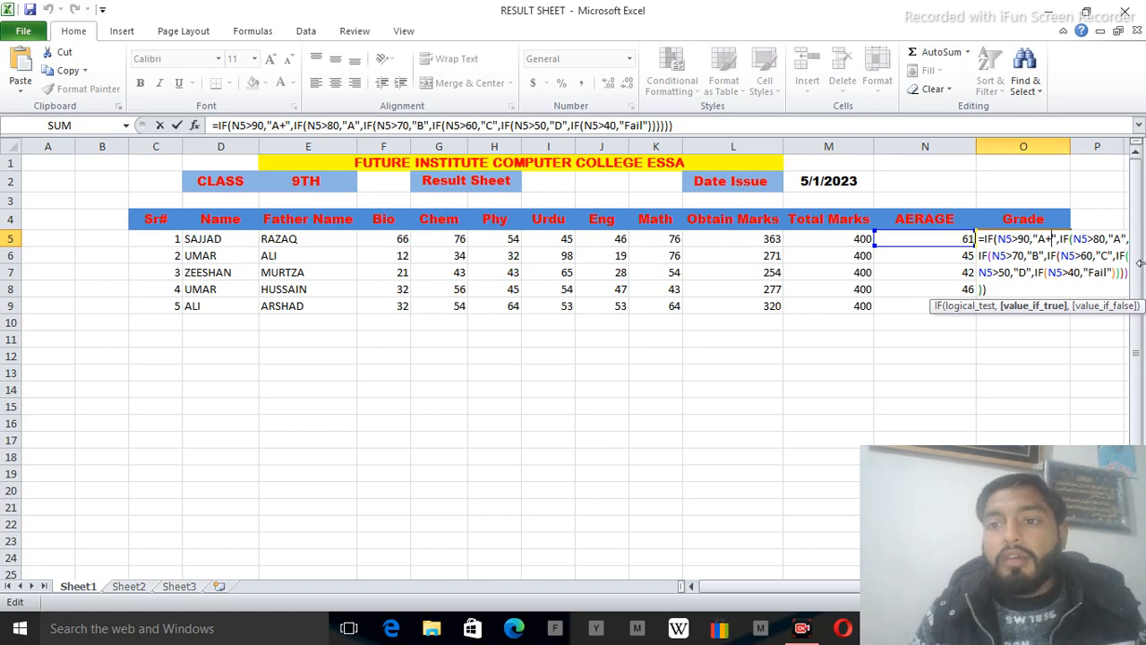
Enter the nested IF grade formula in O5 and fill it down through O9 for all five students.
{"action": "left_click", "coordinate": [993, 287]}
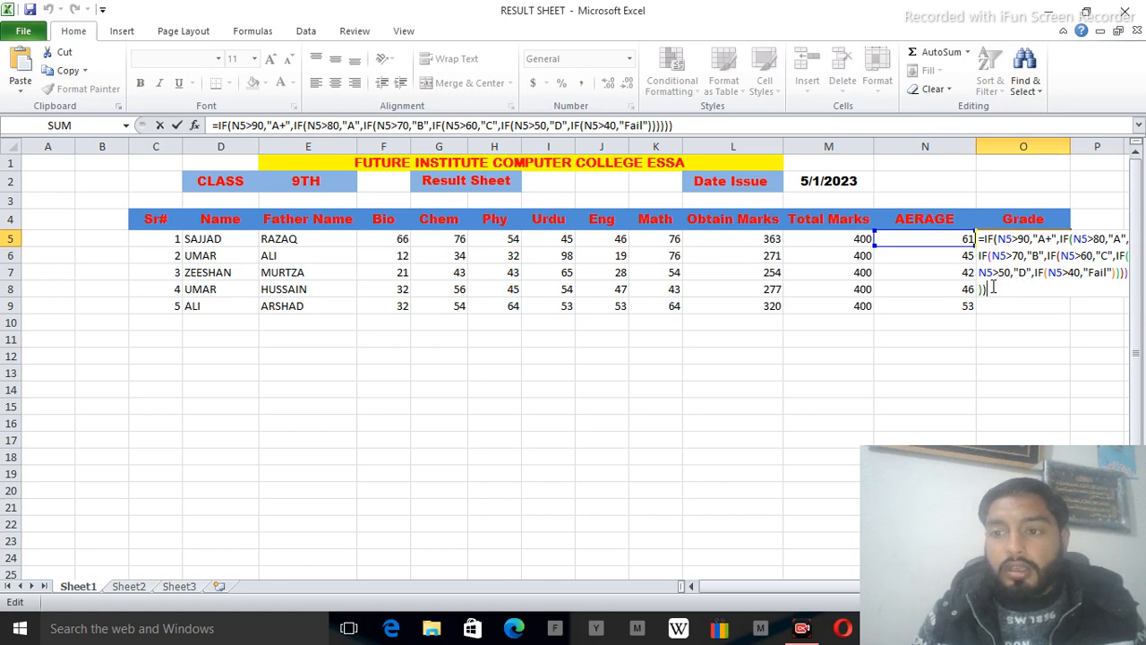
{"action": "key", "text": "Return"}
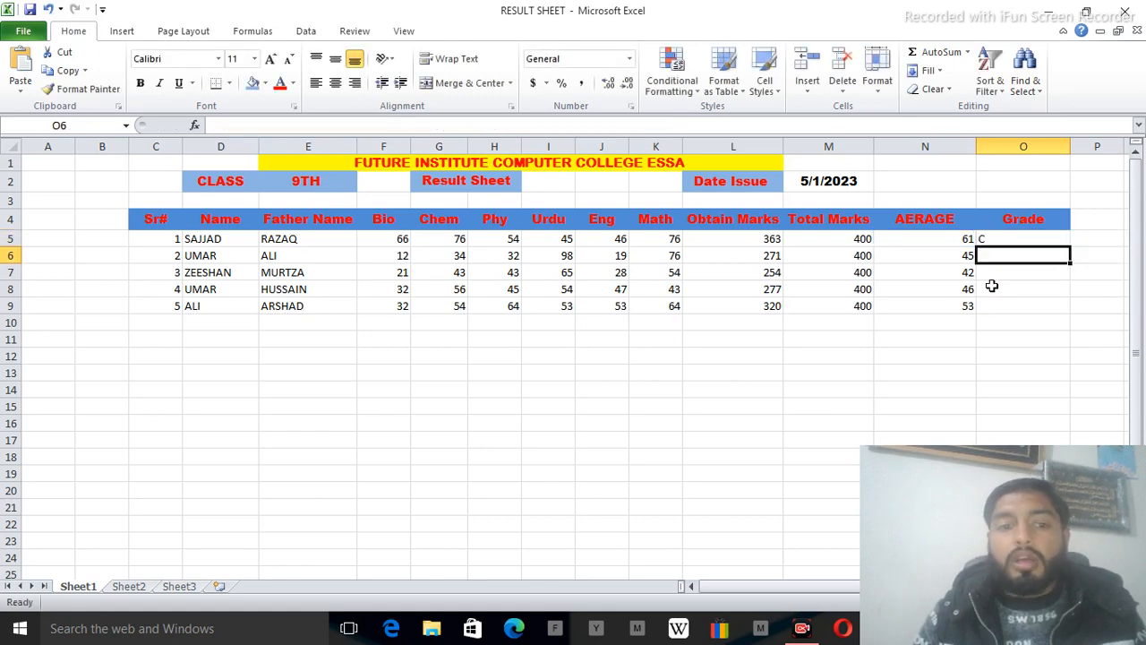
{"action": "left_click", "coordinate": [1008, 241]}
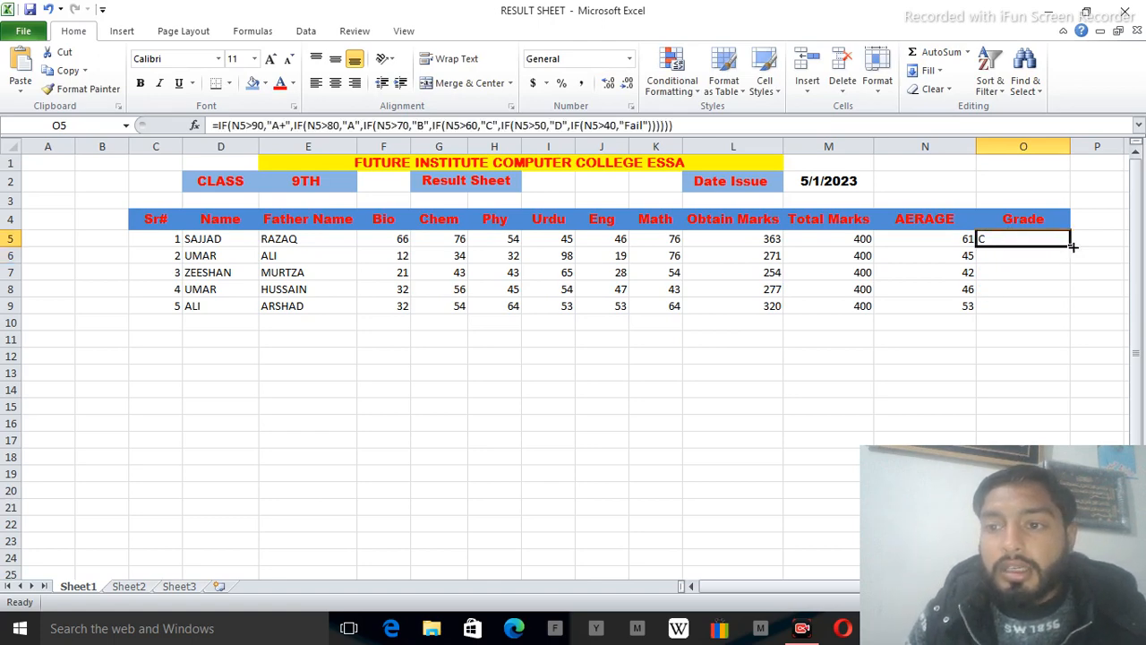
{"action": "left_click_drag", "start_coordinate": [1071, 244], "coordinate": [1065, 307]}
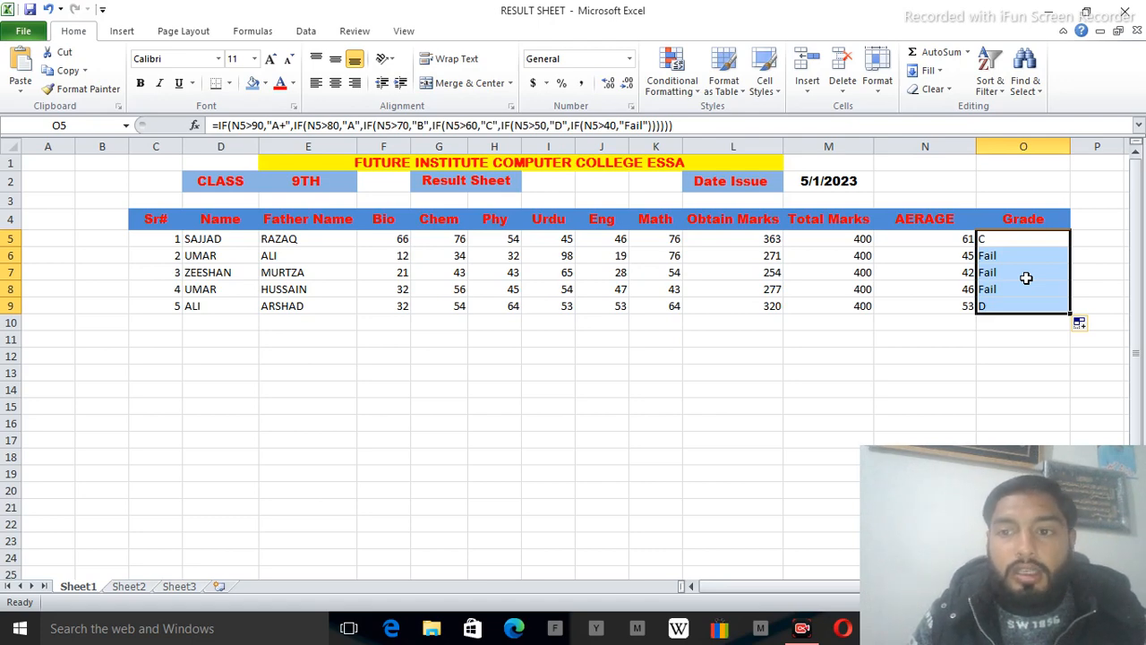
Change the second student's Eng mark in J6 to 89.
{"action": "left_click", "coordinate": [622, 256]}
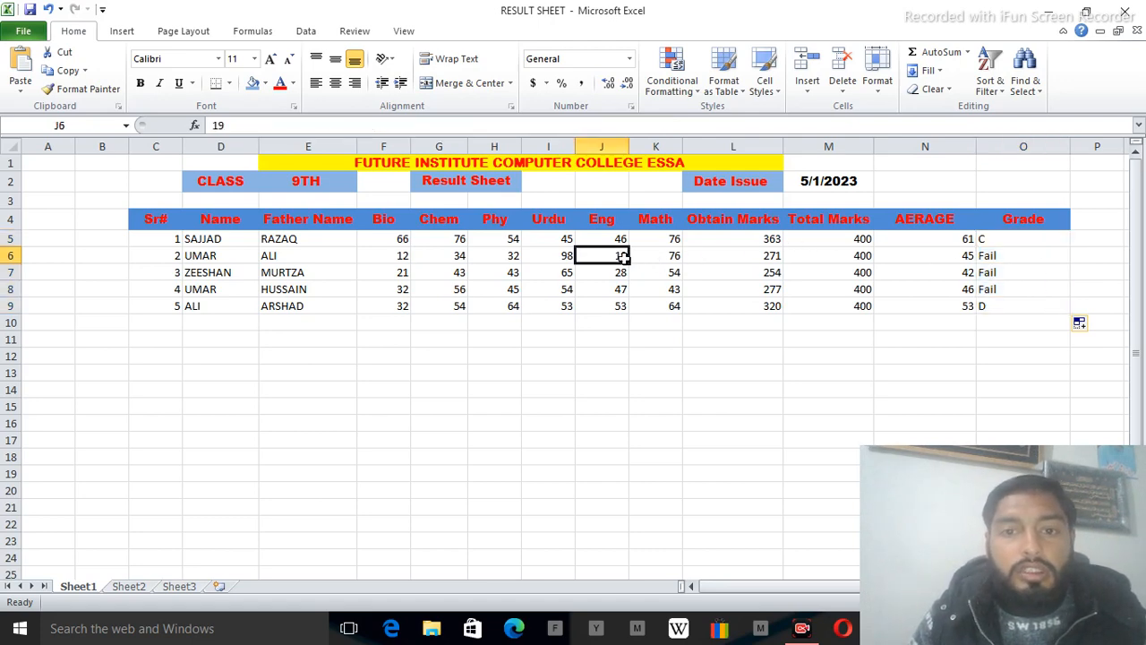
{"action": "type", "text": "89"}
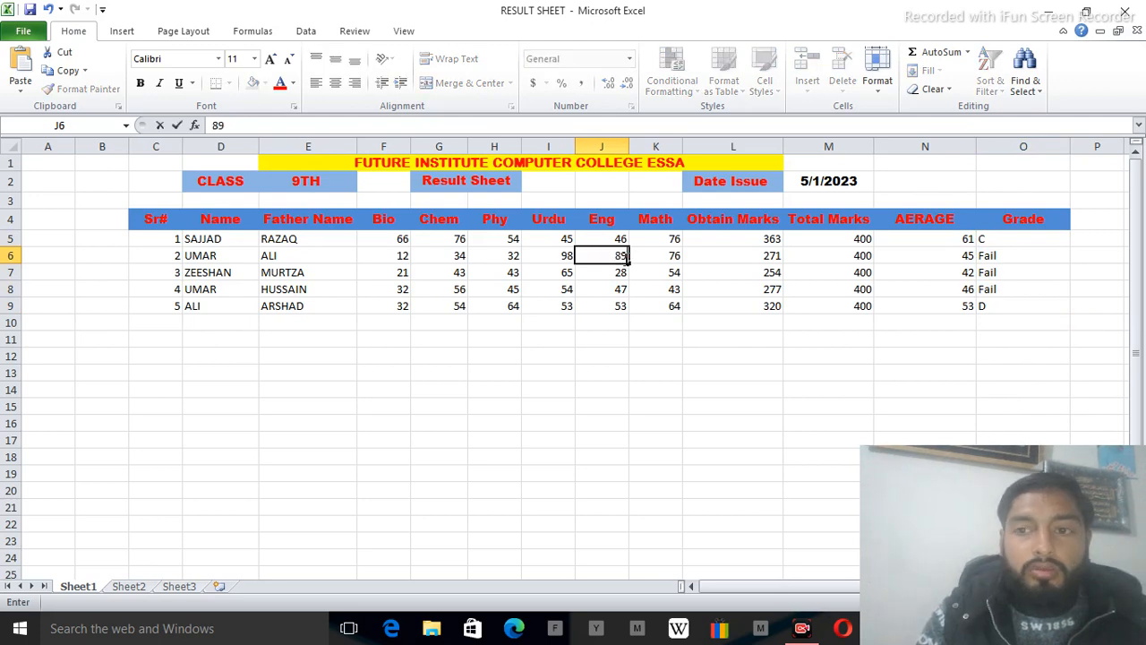
{"action": "key", "text": "Return"}
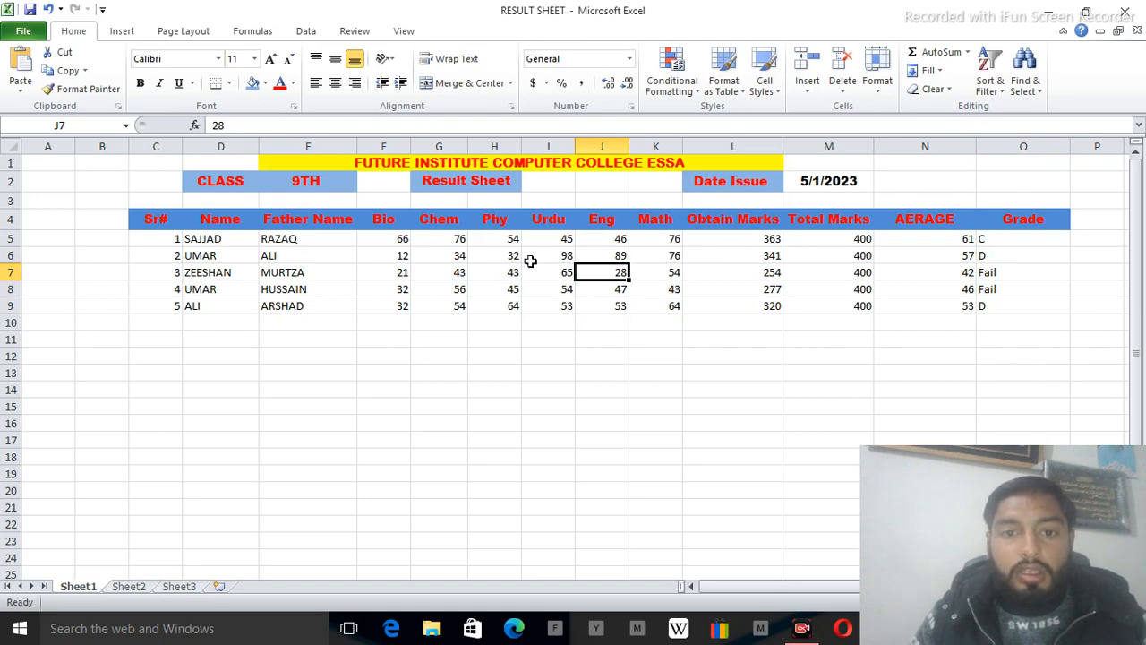
Change the third student's Urdu mark in I7 to 90 and Eng mark in J7 to 89.
{"action": "left_click", "coordinate": [558, 273]}
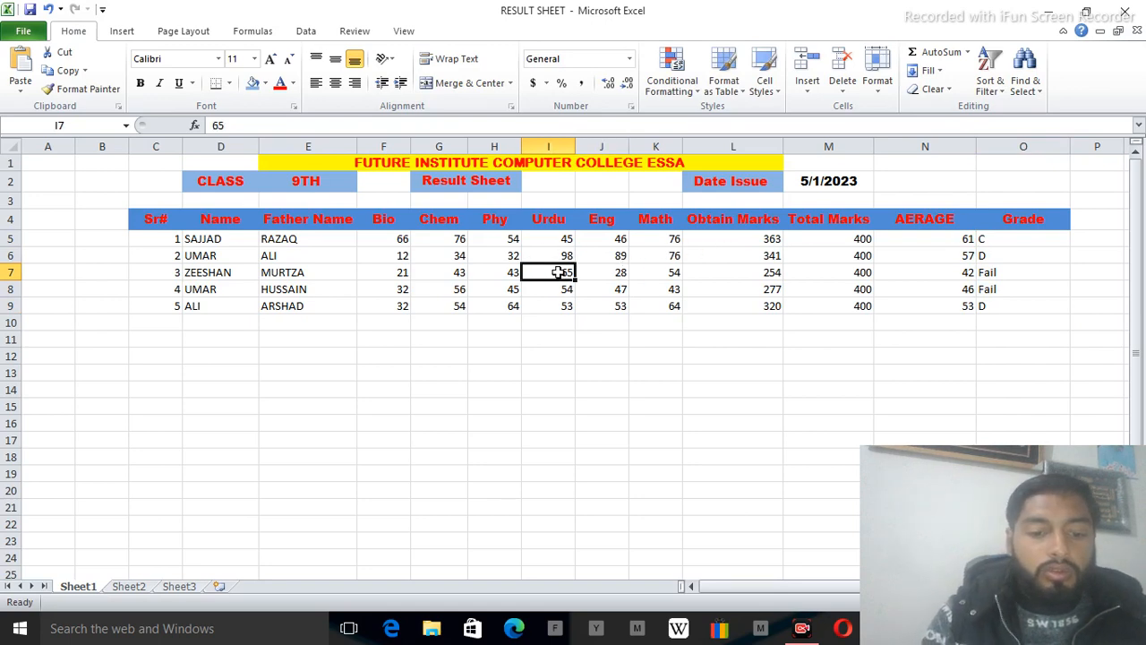
{"action": "type", "text": "90"}
{"action": "key", "text": "Return"}
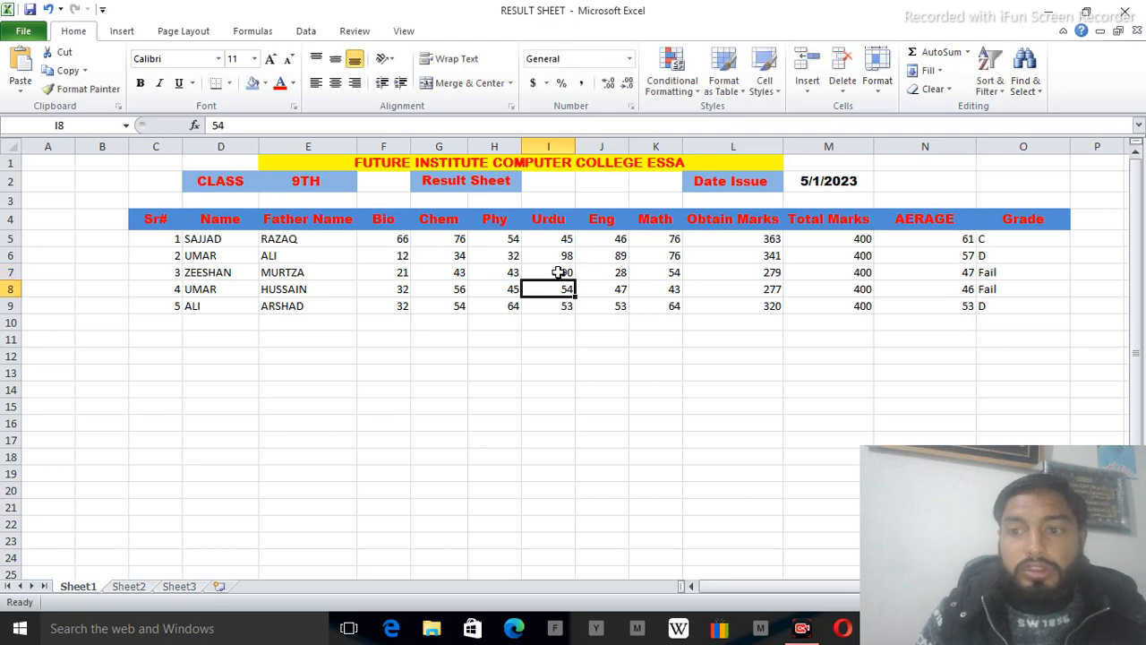
{"action": "left_click", "coordinate": [616, 272]}
{"action": "type", "text": "89"}
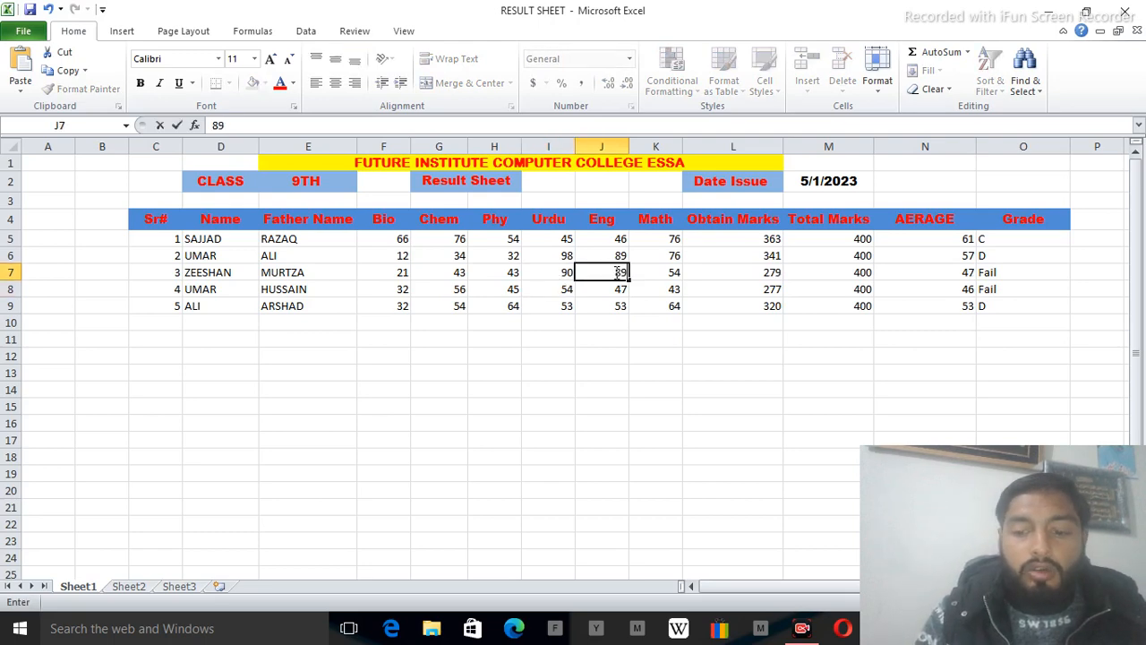
{"action": "key", "text": "Return"}
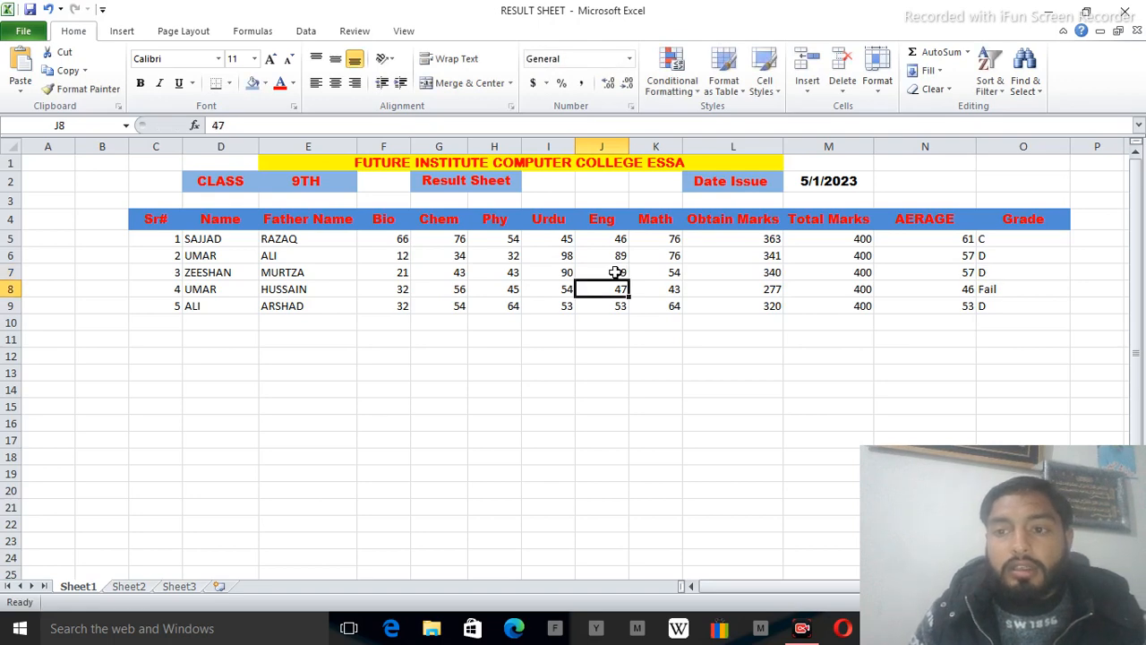